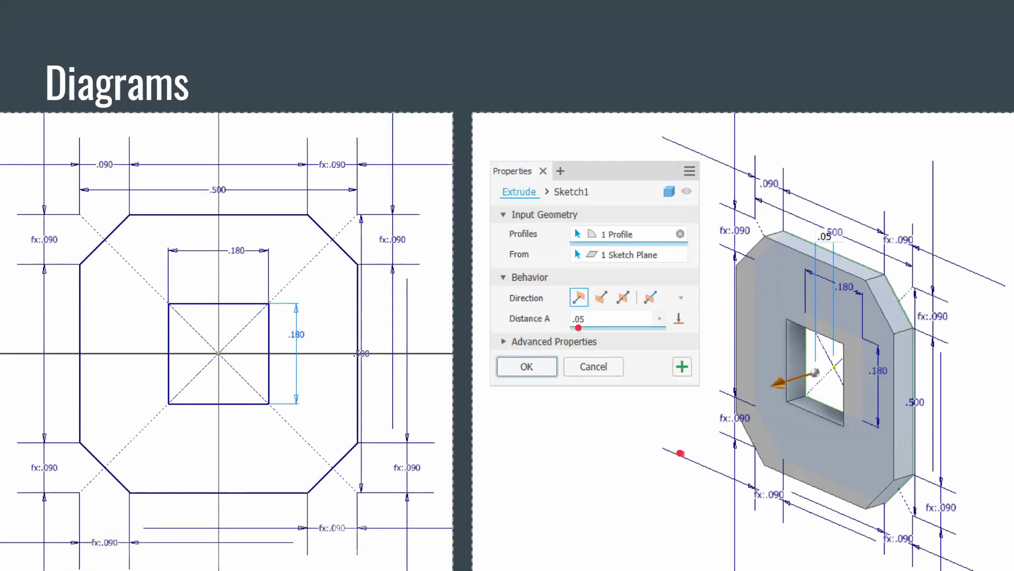
# Step: Leave the diagram slideshow and look over the Autodesk Education page for Inventor, including its account and download options
pyautogui.press('Escape')
pyautogui.click(76, 8)
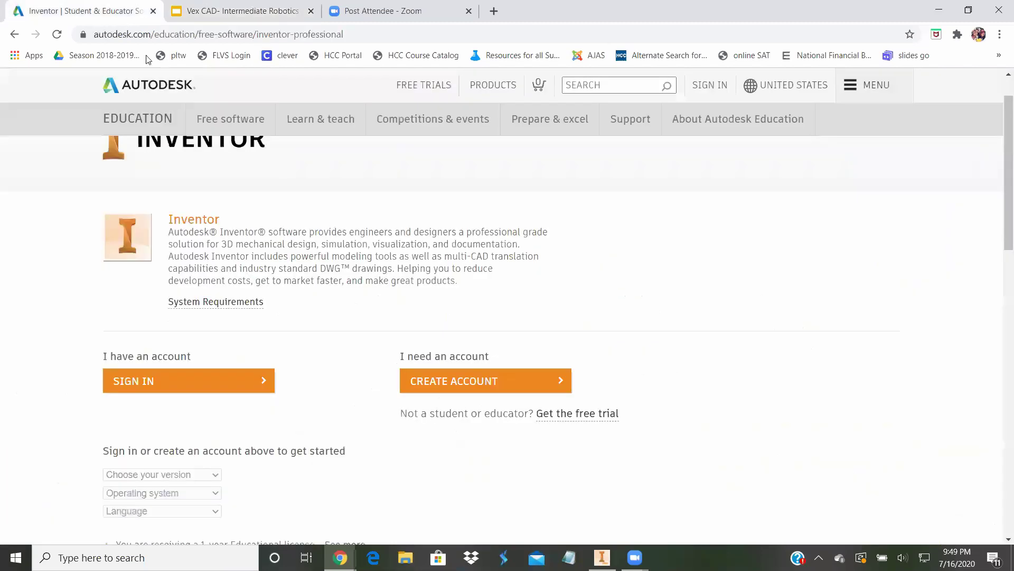
pyautogui.scroll(1, 349, 345)
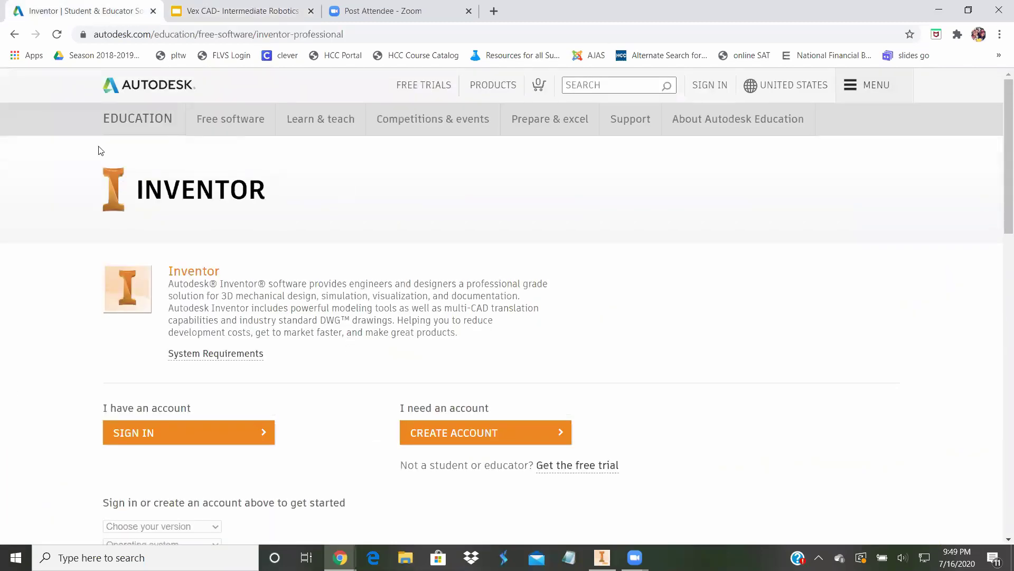
pyautogui.scroll(-3, 310, 446)
pyautogui.scroll(3, 645, 482)
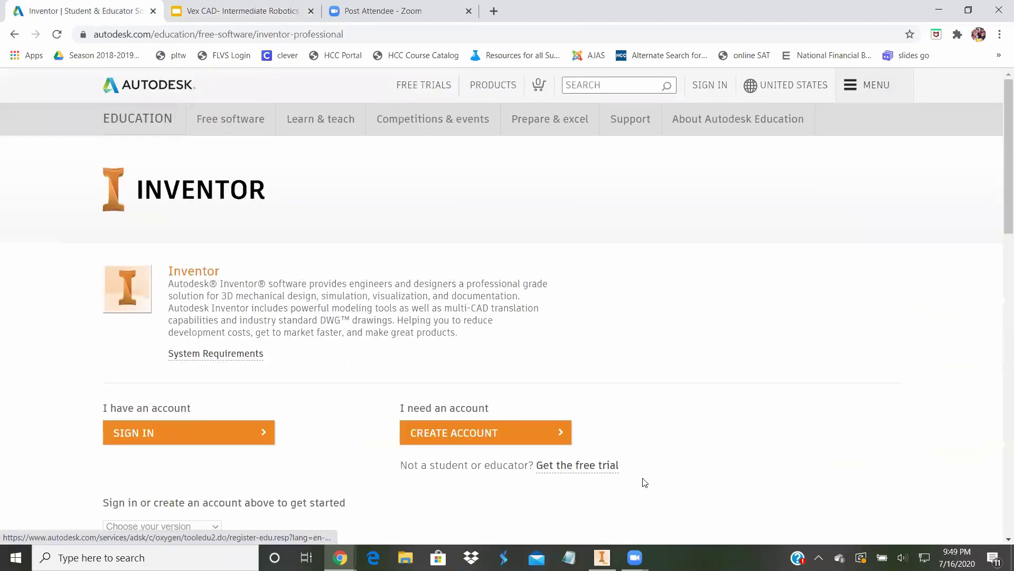
# Step: Switch to Autodesk Inventor and create a new part from the English Standard (in).ipt template
pyautogui.click(601, 557)
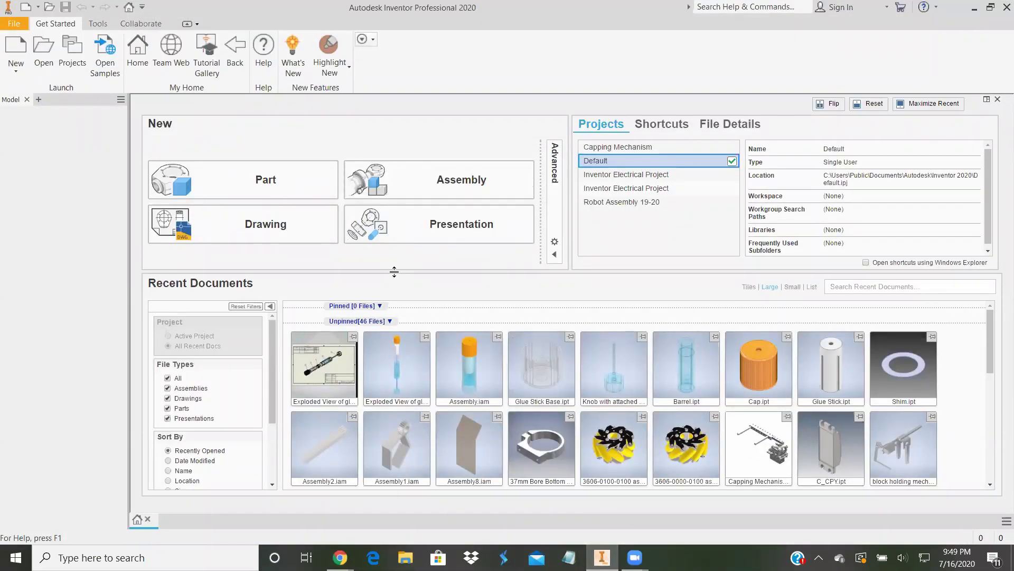
pyautogui.click(5, 49)
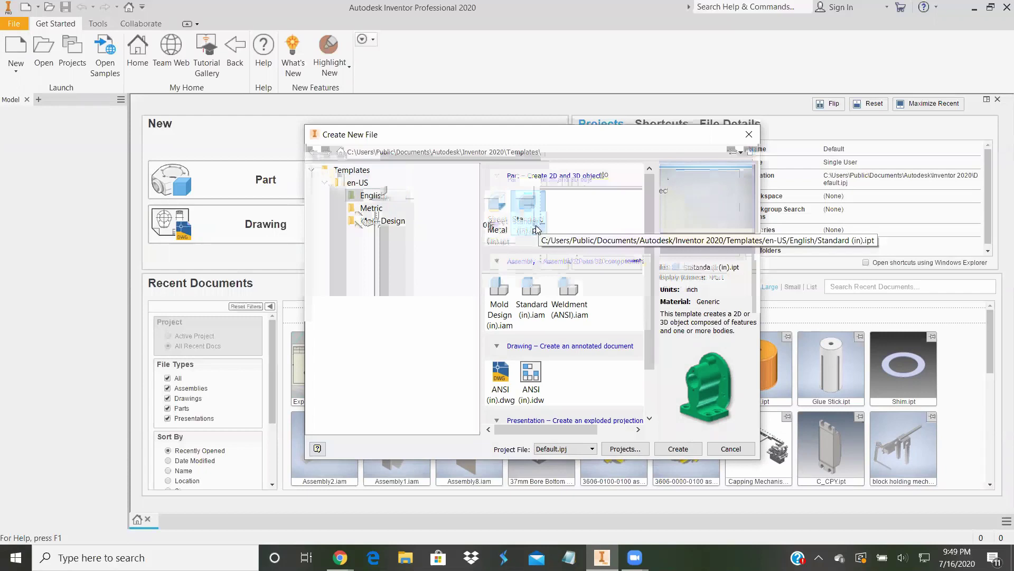
pyautogui.click(677, 450)
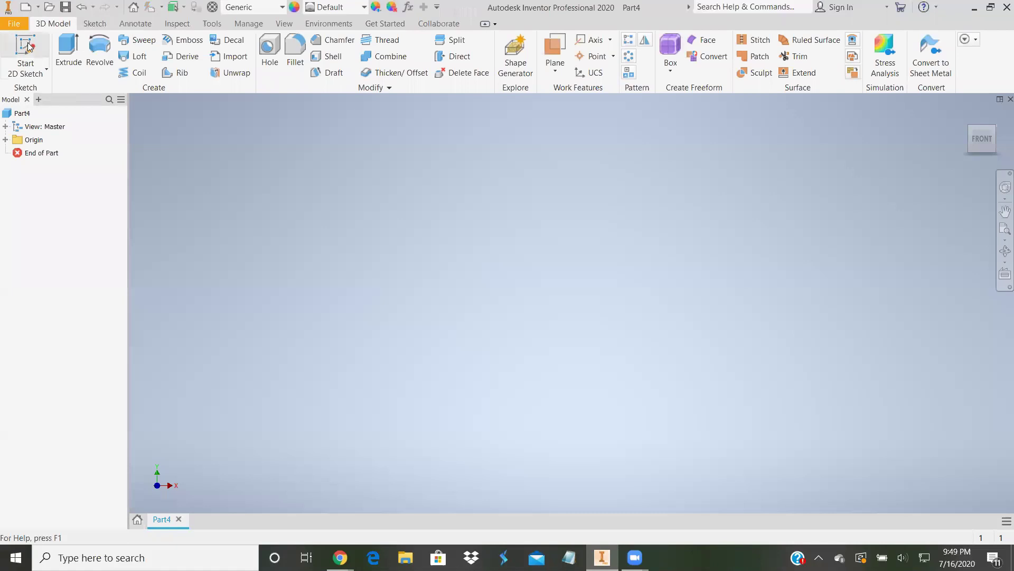
# Step: Start a 2D sketch on the XY plane and draw a two-point center rectangle at the origin, 0.18 in by 0.18 in
pyautogui.click(26, 47)
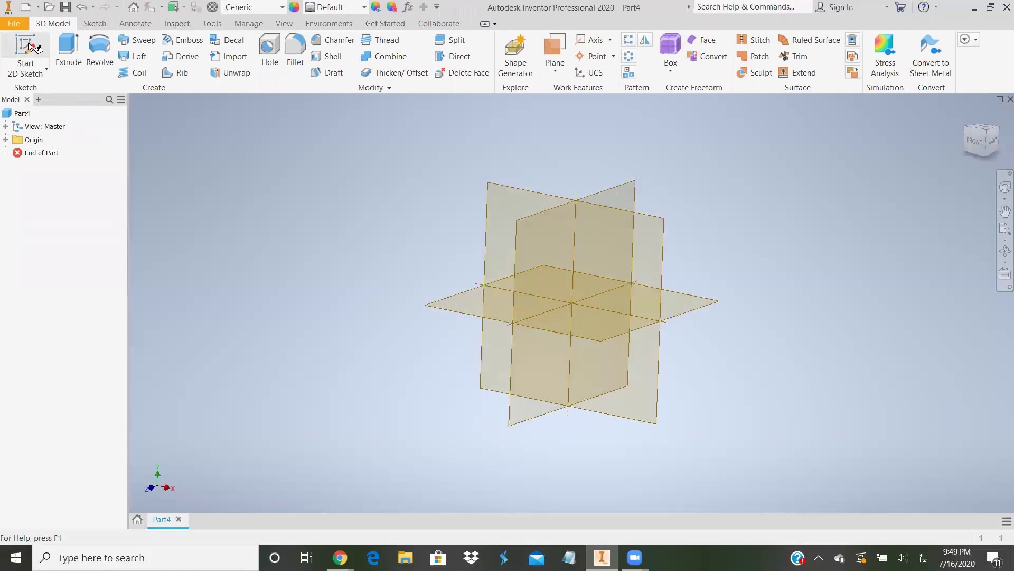
pyautogui.click(507, 188)
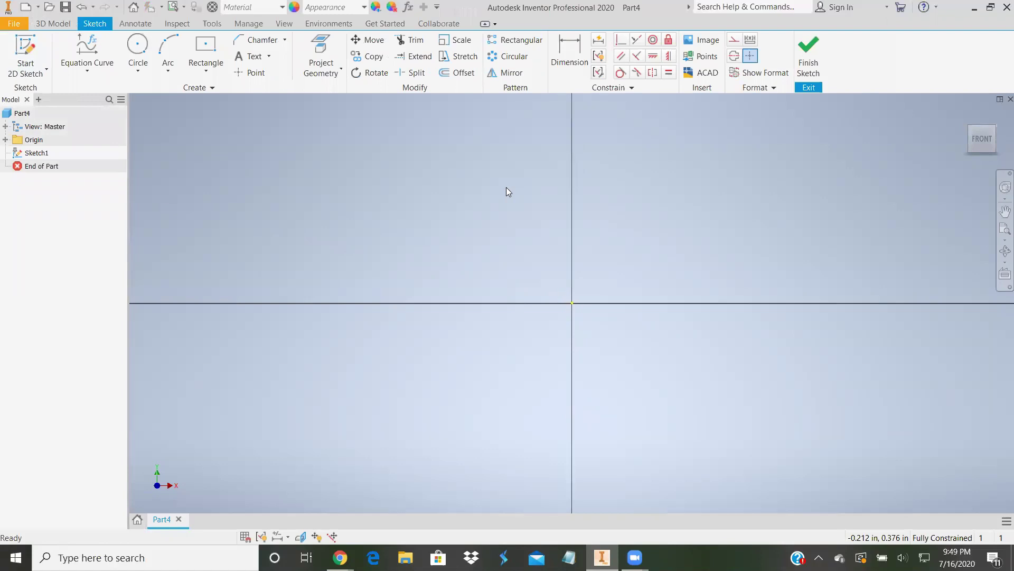
pyautogui.click(198, 46)
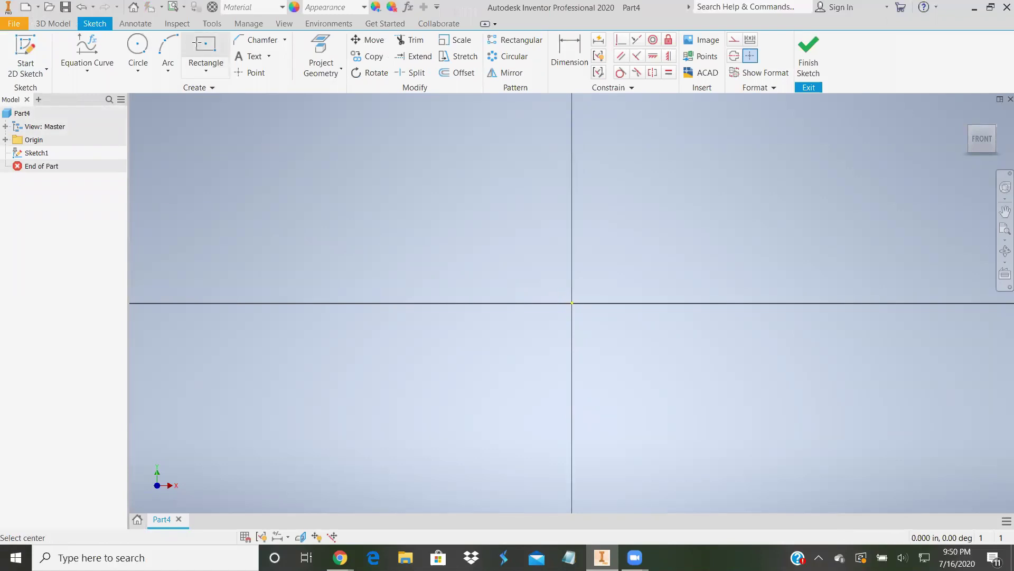
pyautogui.click(212, 66)
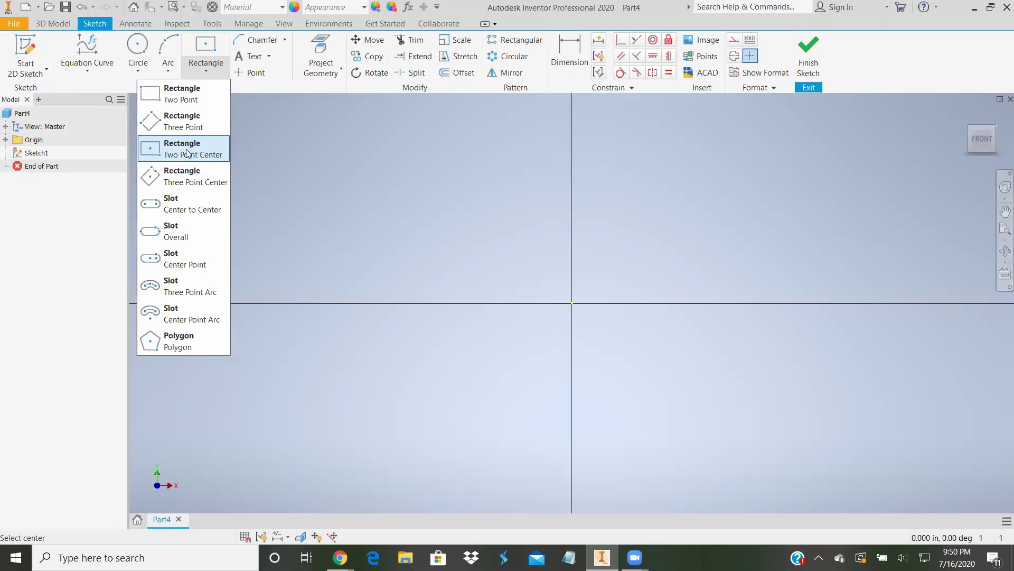
pyautogui.click(162, 158)
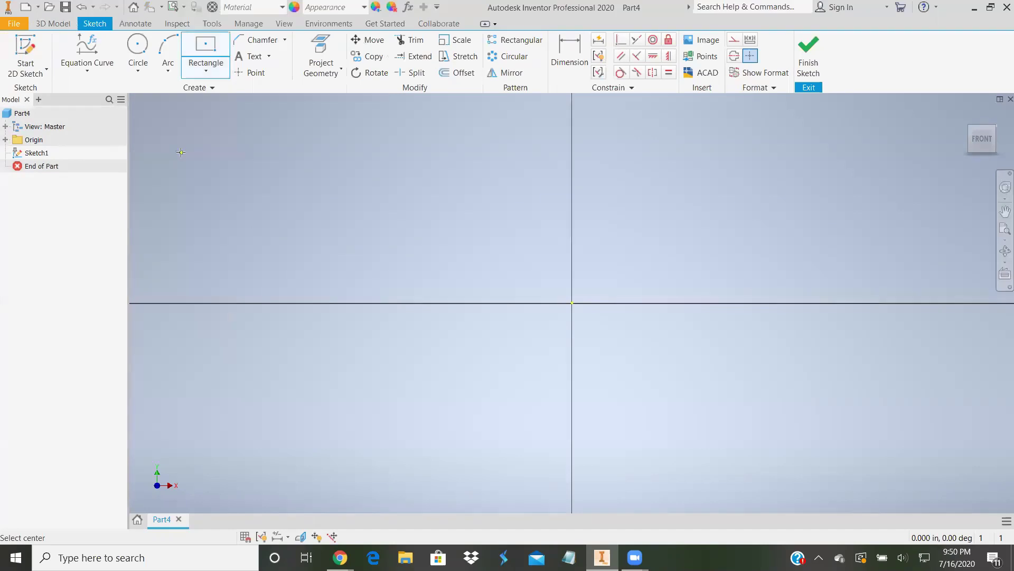
pyautogui.click(572, 304)
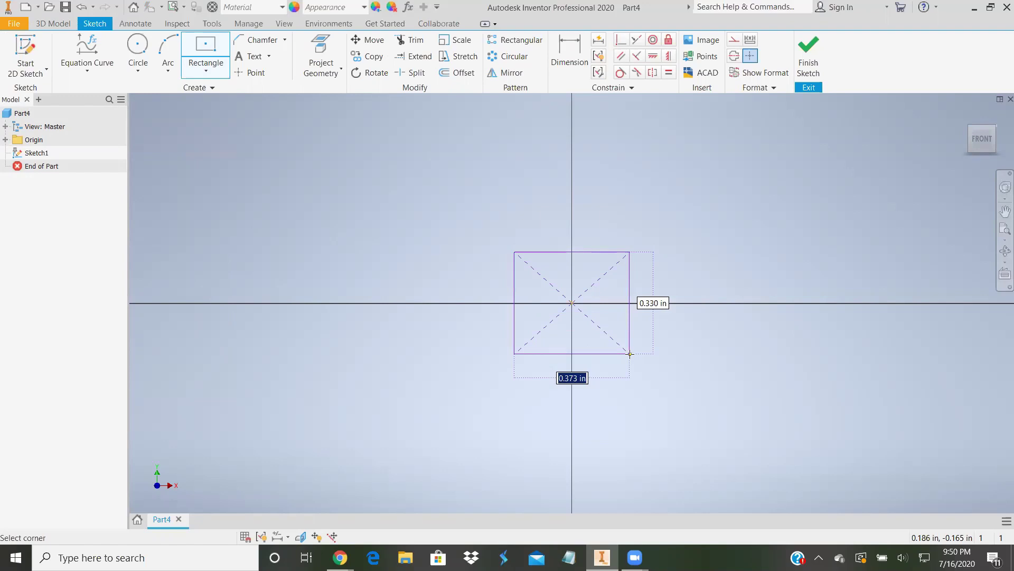
pyautogui.write('0.18')
pyautogui.press('Tab')
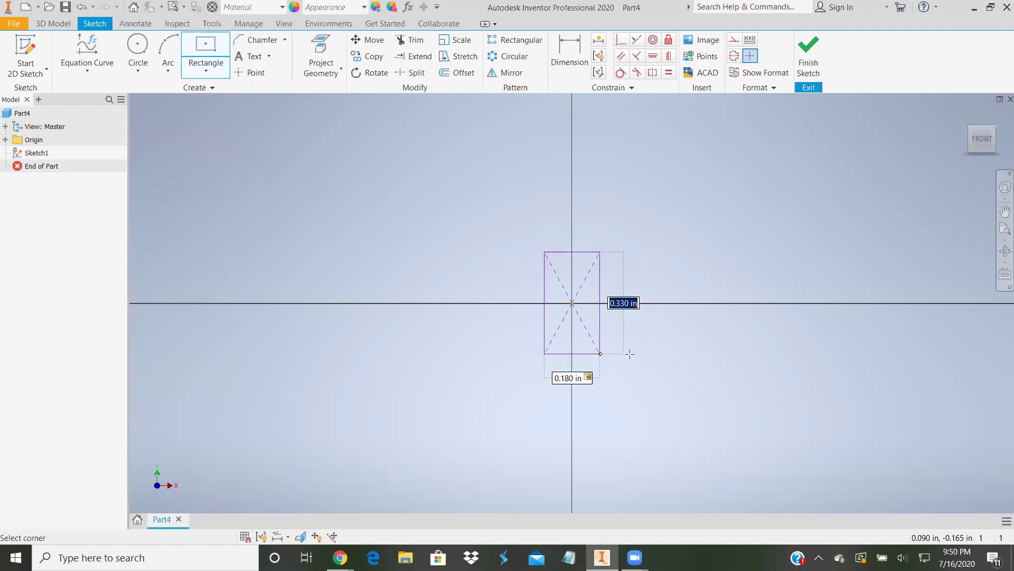
pyautogui.write('0.18')
pyautogui.press('Return')
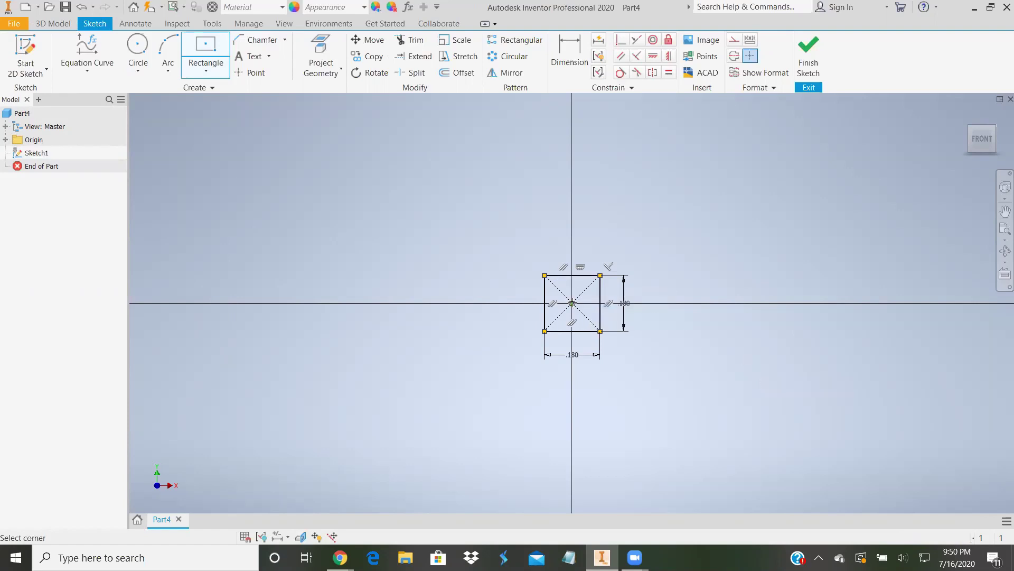
# Step: Draw a second two-point center rectangle around the small square, centred on the origin and 0.5 in by 0.5 in
pyautogui.click(572, 303)
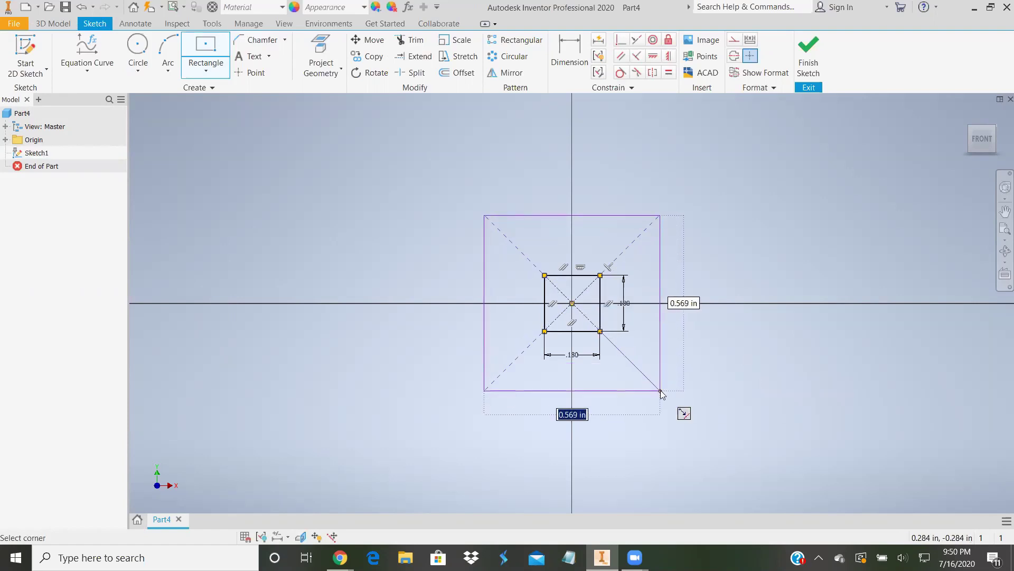
pyautogui.write('0.5')
pyautogui.press('Tab')
pyautogui.write('0.5')
pyautogui.press('Return')
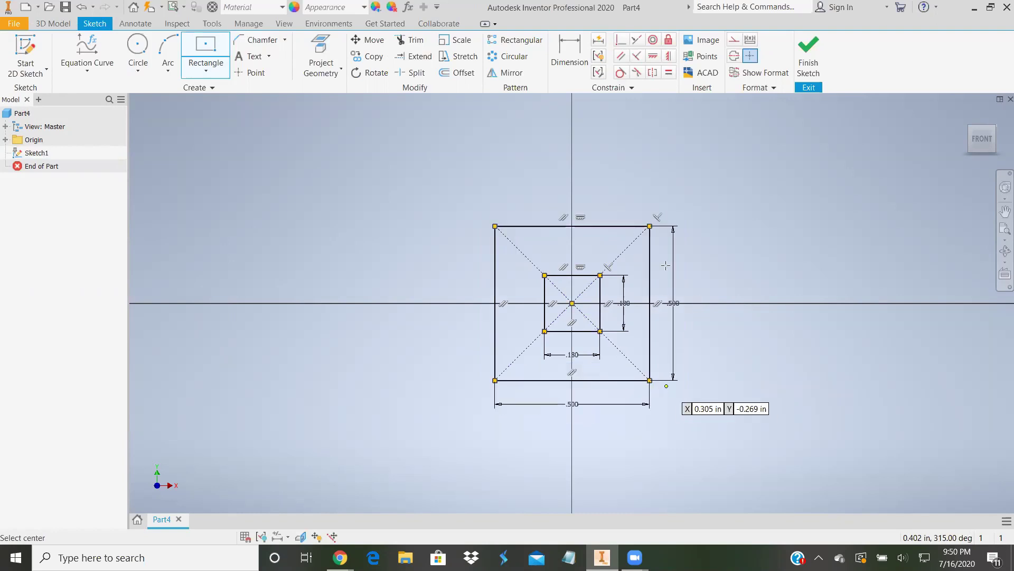
pyautogui.press('Escape')
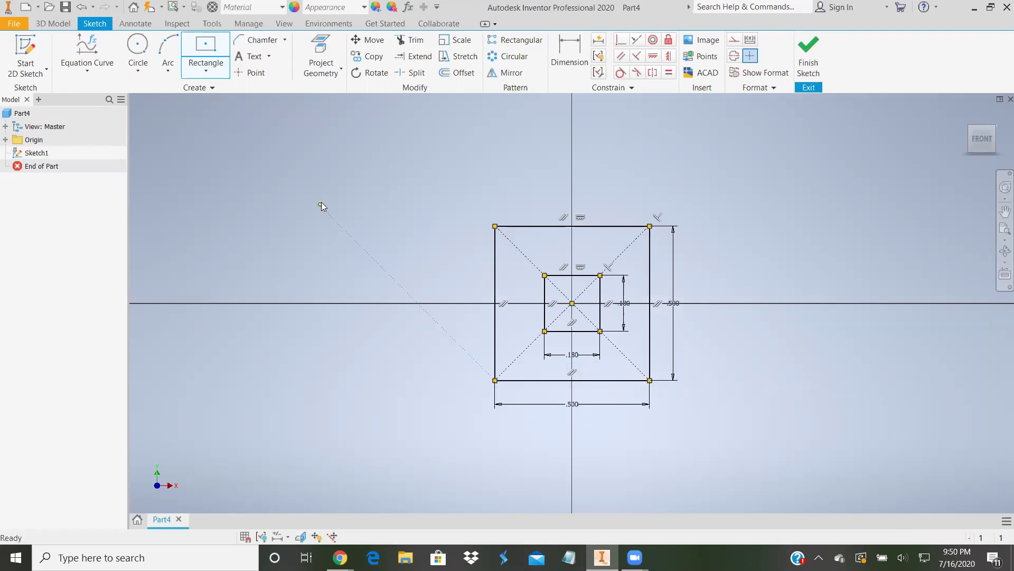
pyautogui.press('Escape')
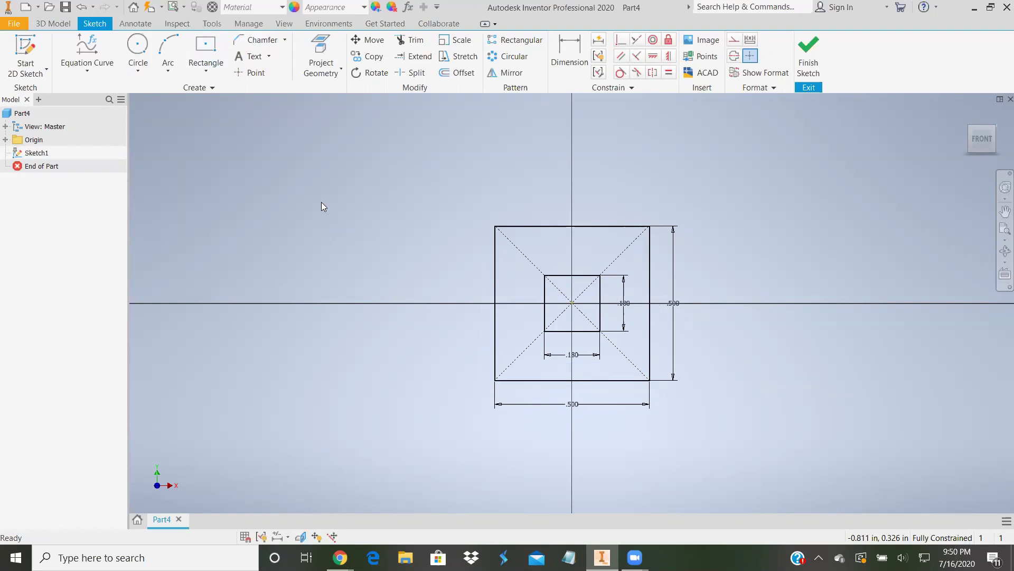
# Step: Chamfer the upper-left corner of the outer square with an equal distance of 0.09 in
pyautogui.click(284, 45)
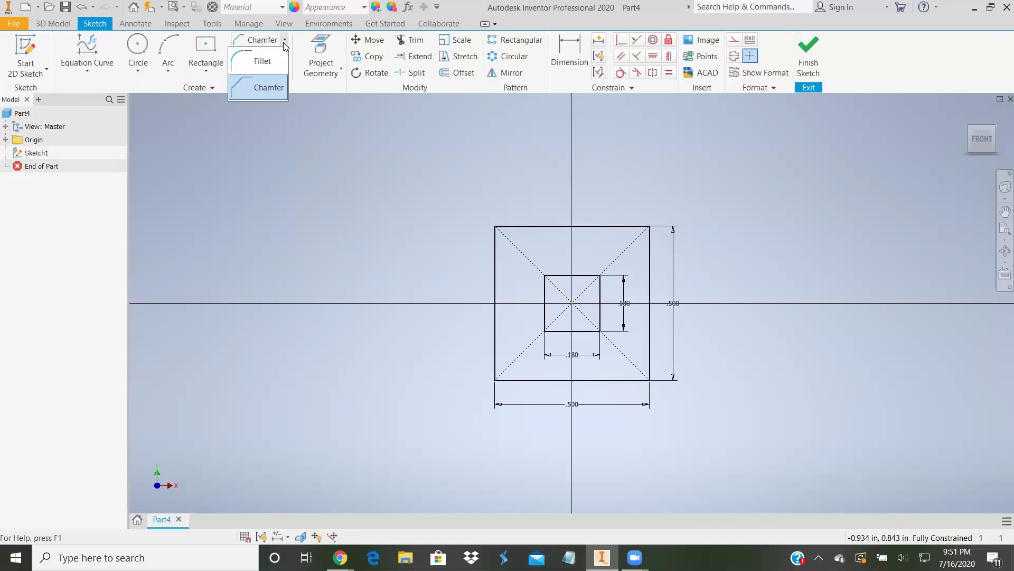
pyautogui.click(264, 89)
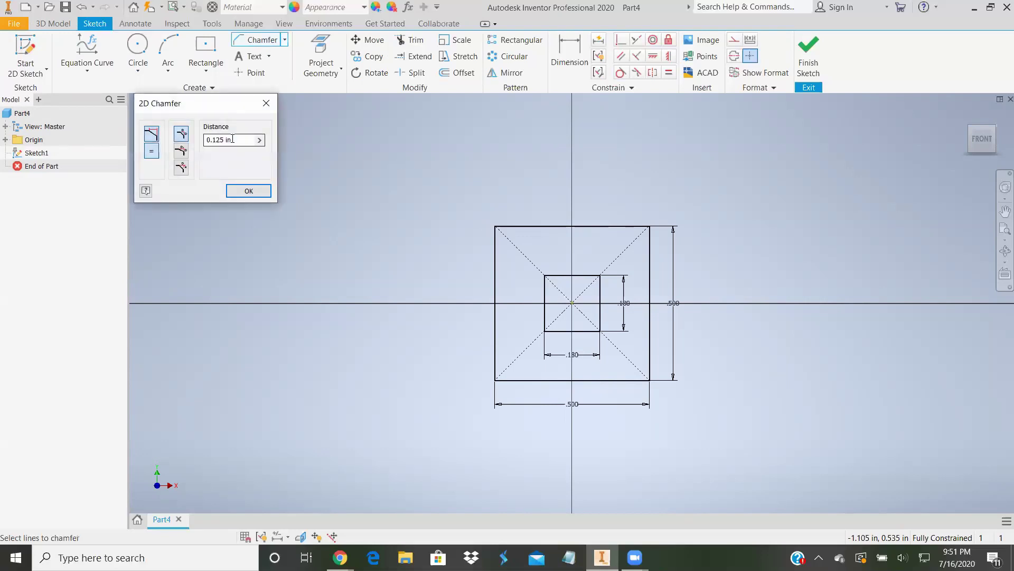
pyautogui.moveTo(233, 140); pyautogui.dragTo(201, 139)
pyautogui.write('09')
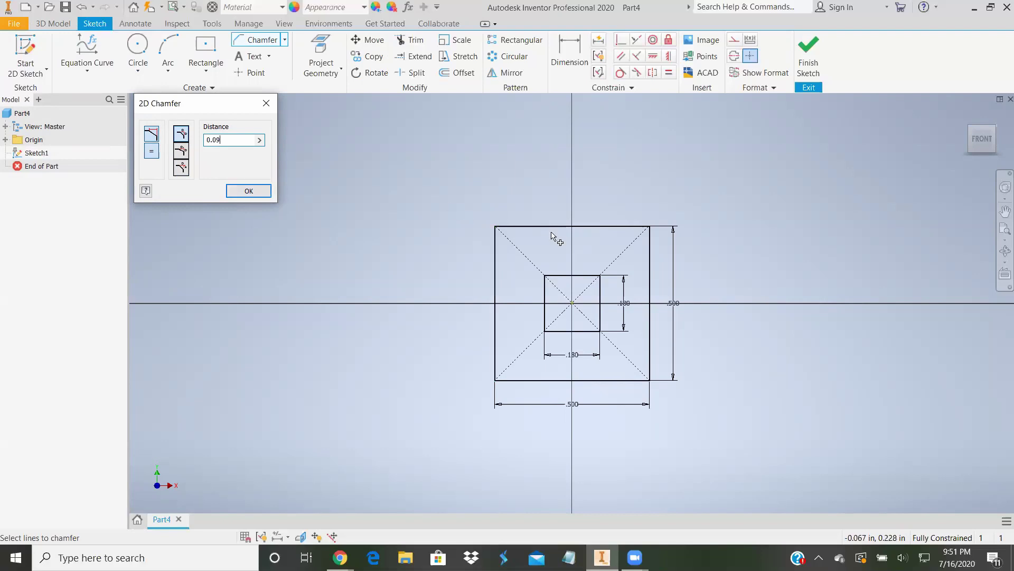
pyautogui.click(536, 226)
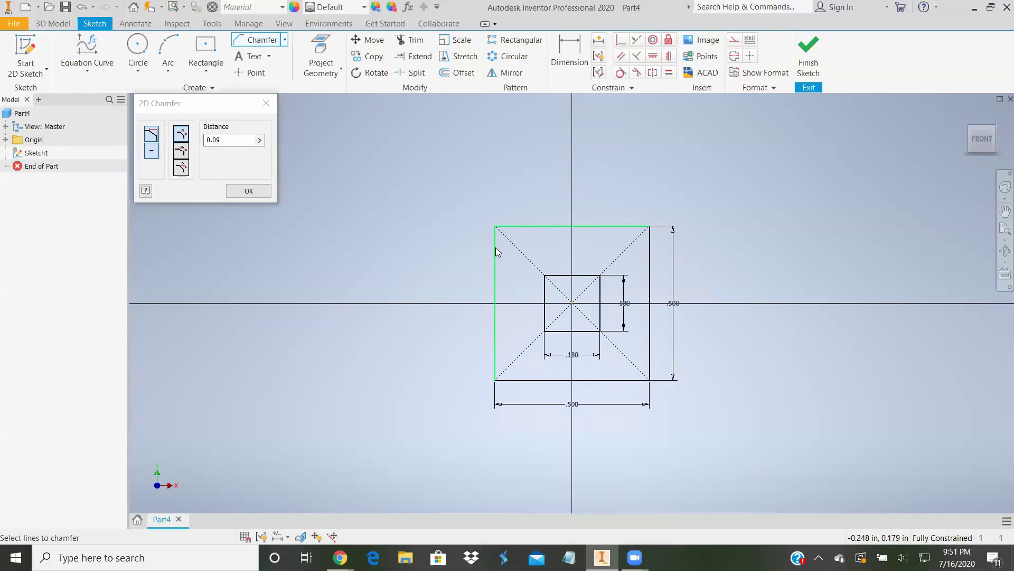
pyautogui.click(496, 247)
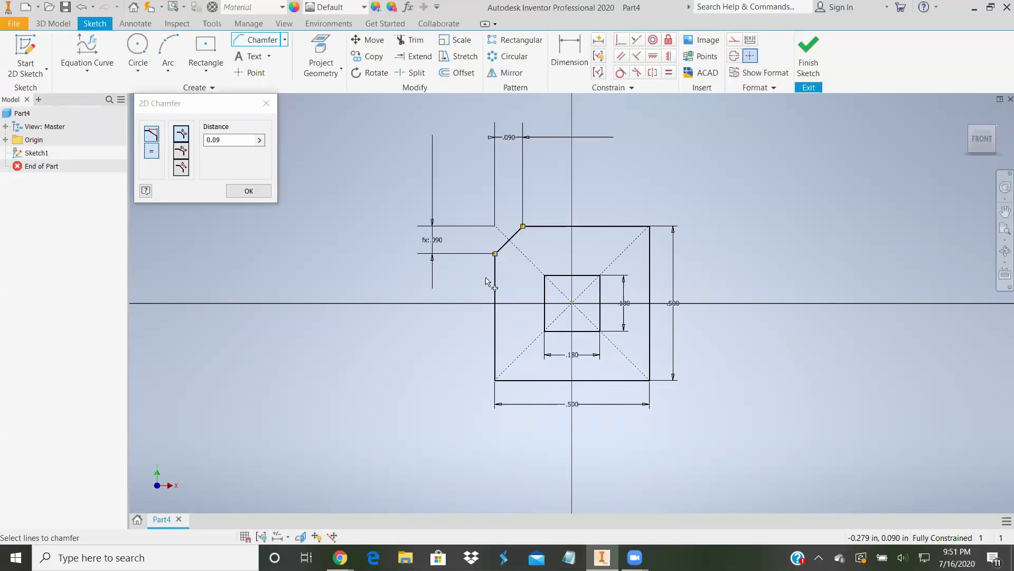
pyautogui.click(245, 191)
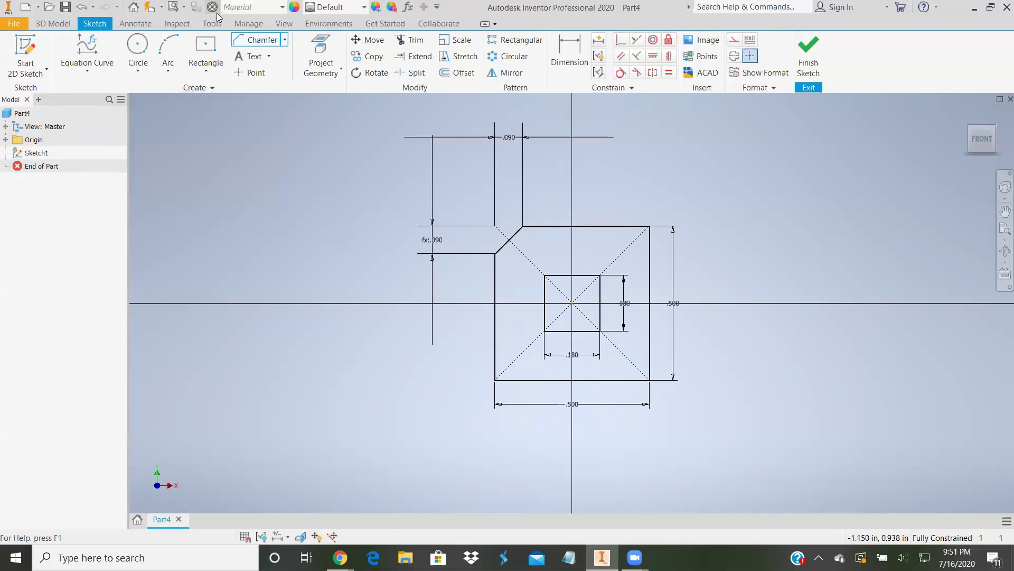
# Step: Chamfer the other three corners of the outer square with the same 0.09 in equal distance
pyautogui.click(254, 41)
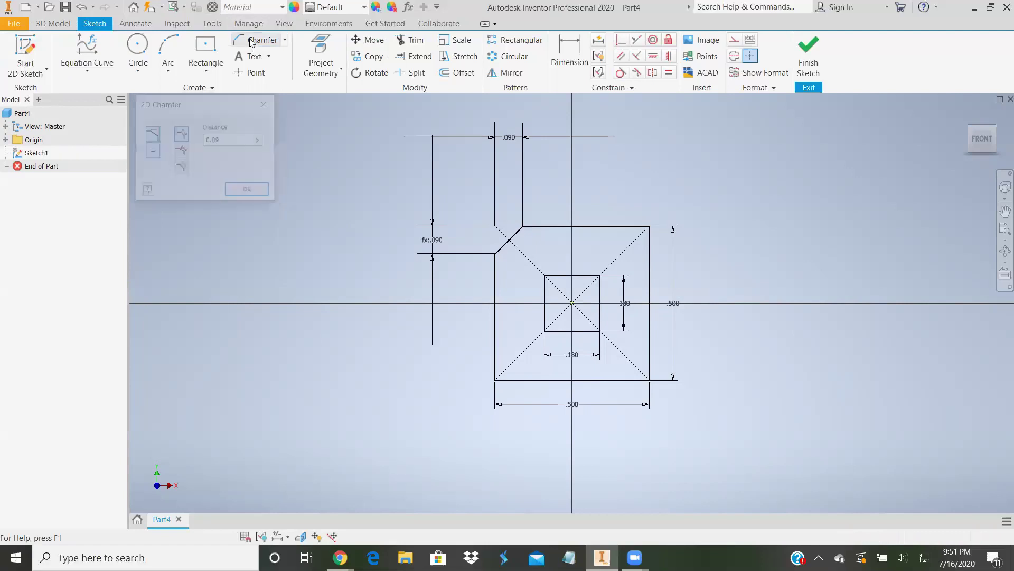
pyautogui.click(604, 226)
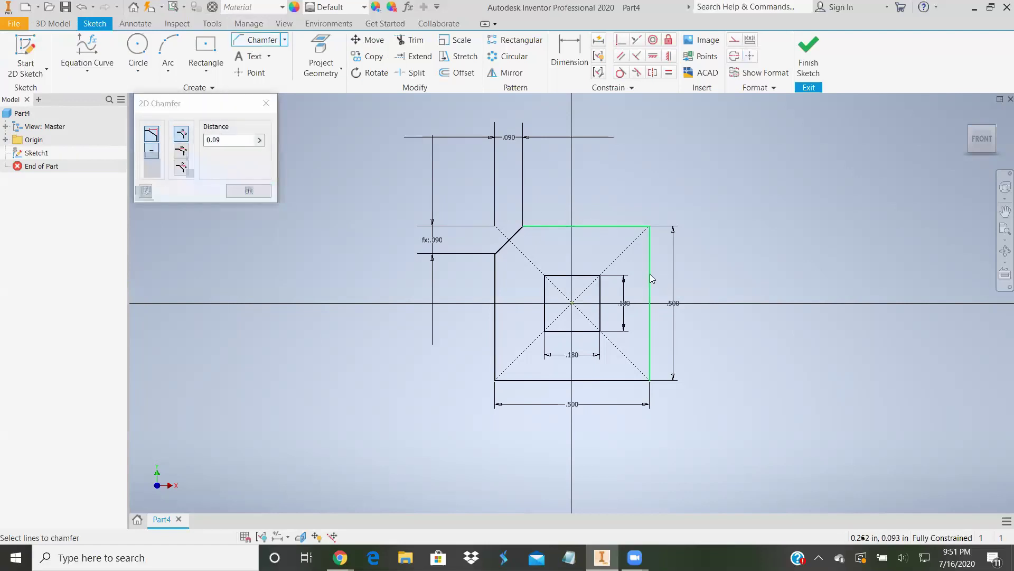
pyautogui.click(650, 274)
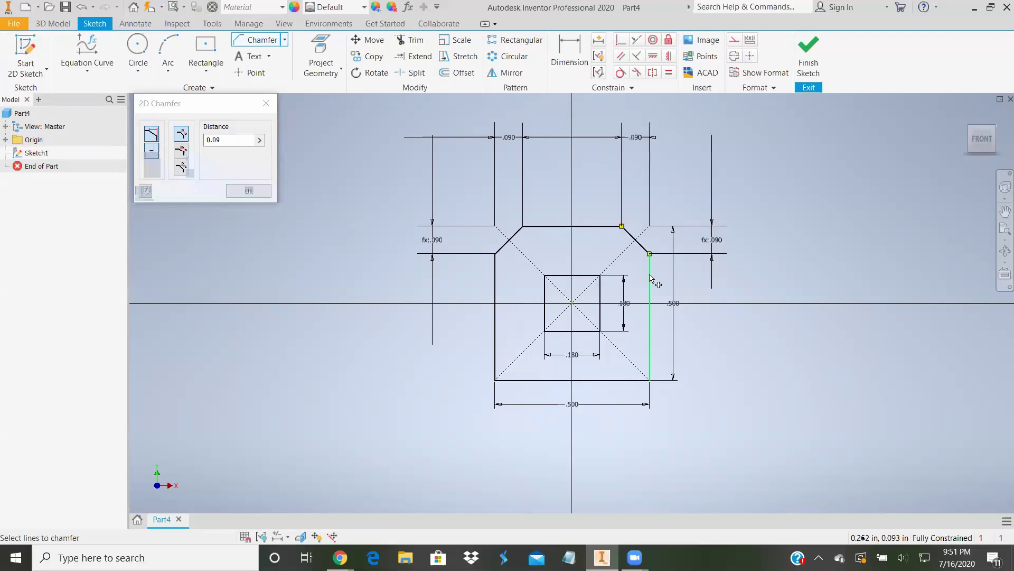
pyautogui.click(248, 191)
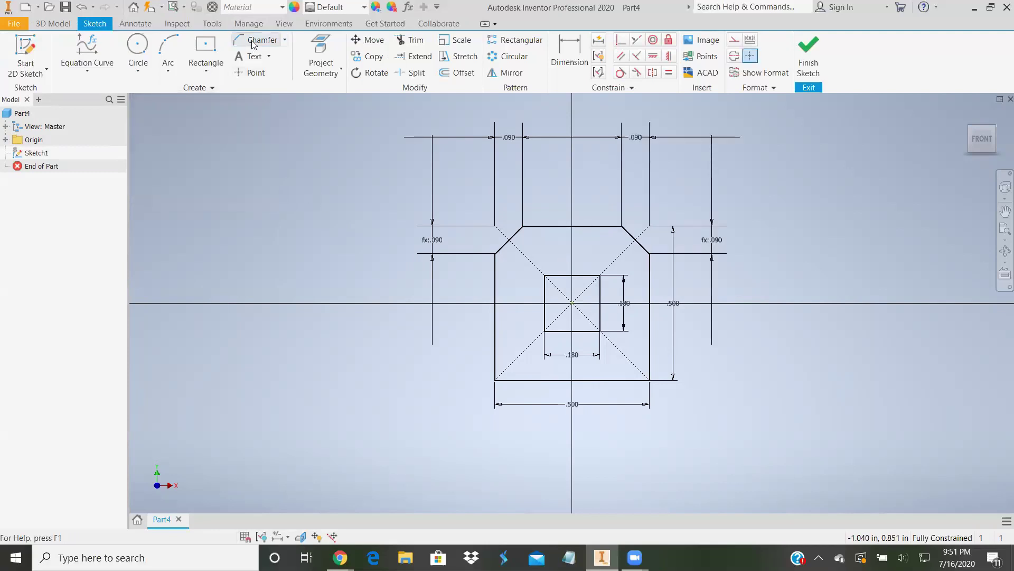
pyautogui.click(259, 40)
pyautogui.click(650, 362)
pyautogui.click(619, 380)
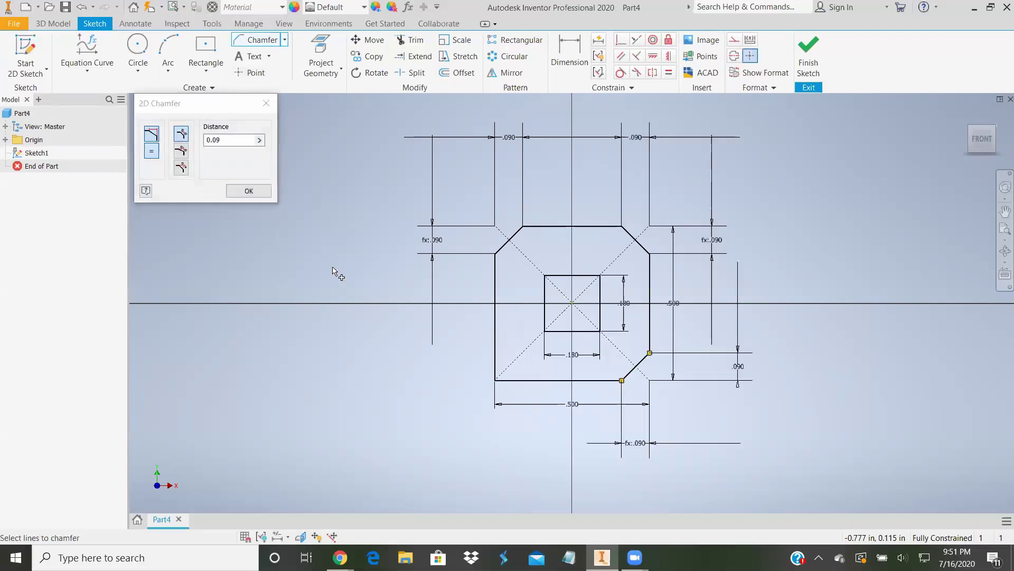
pyautogui.click(248, 191)
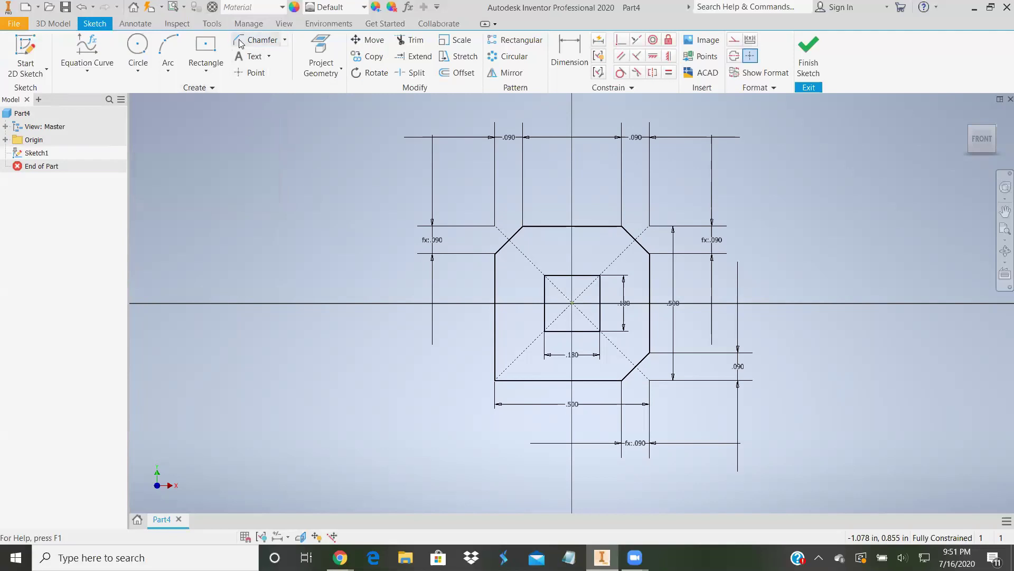
pyautogui.click(259, 40)
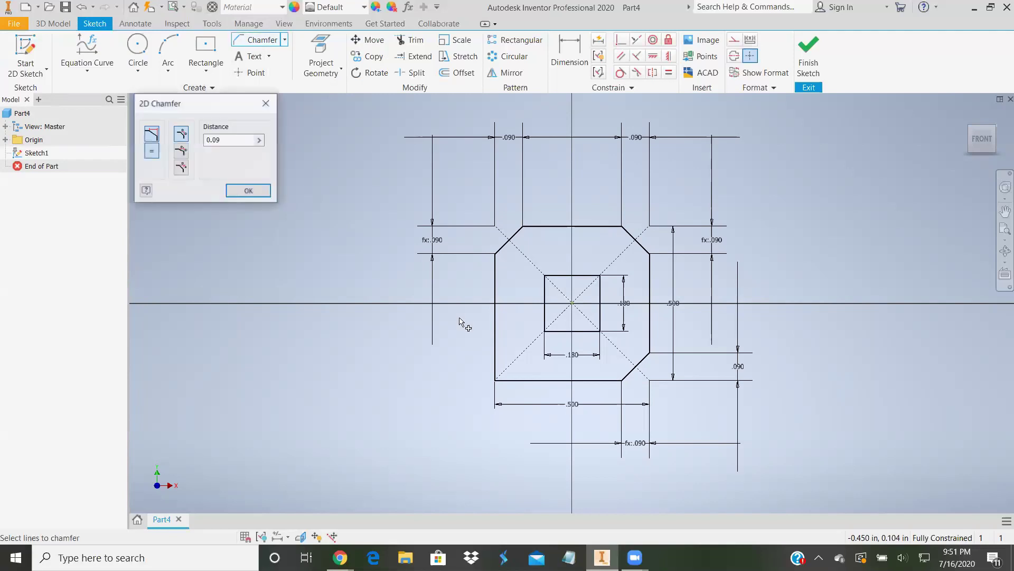
pyautogui.click(516, 380)
pyautogui.click(495, 362)
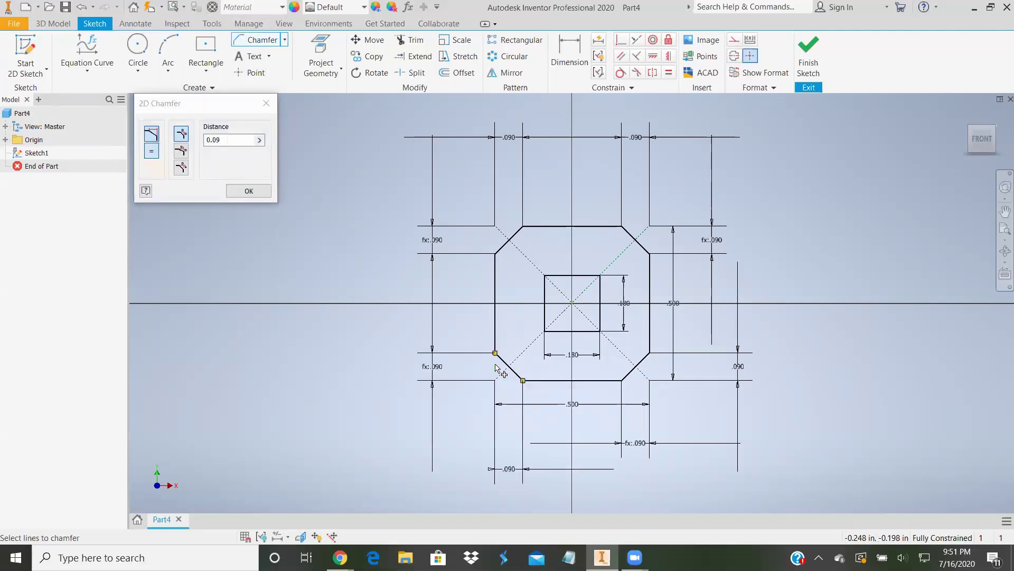
pyautogui.click(242, 193)
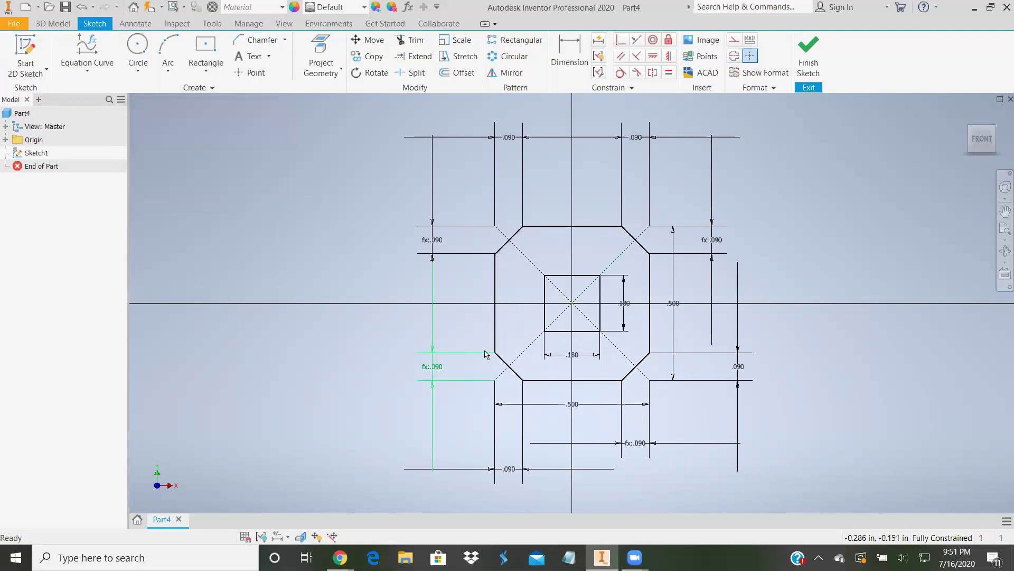
# Step: Finish the sketch and extrude the profile between the chamfered outline and the inner square by 0.05 in
pyautogui.click(808, 58)
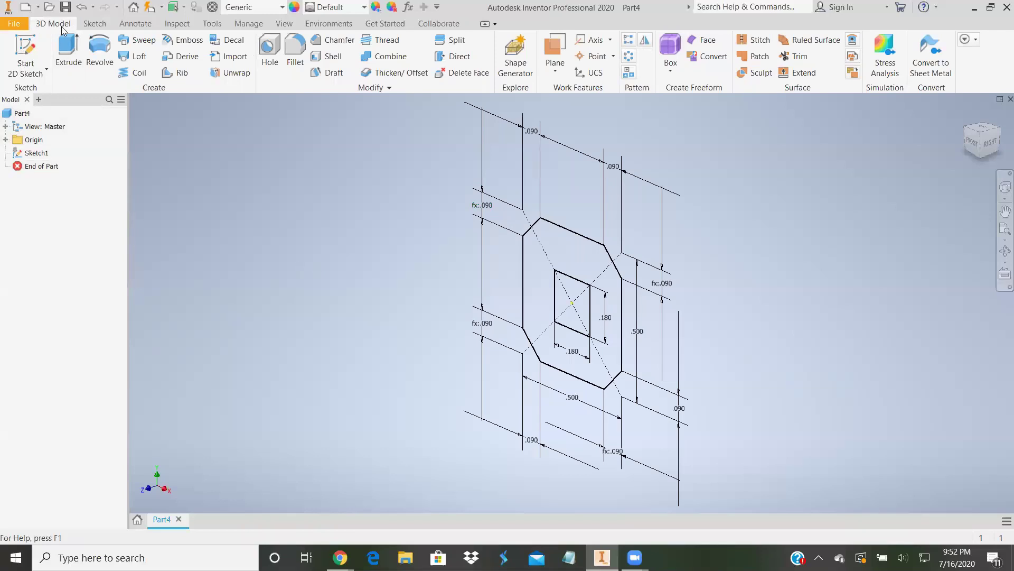
pyautogui.click(67, 62)
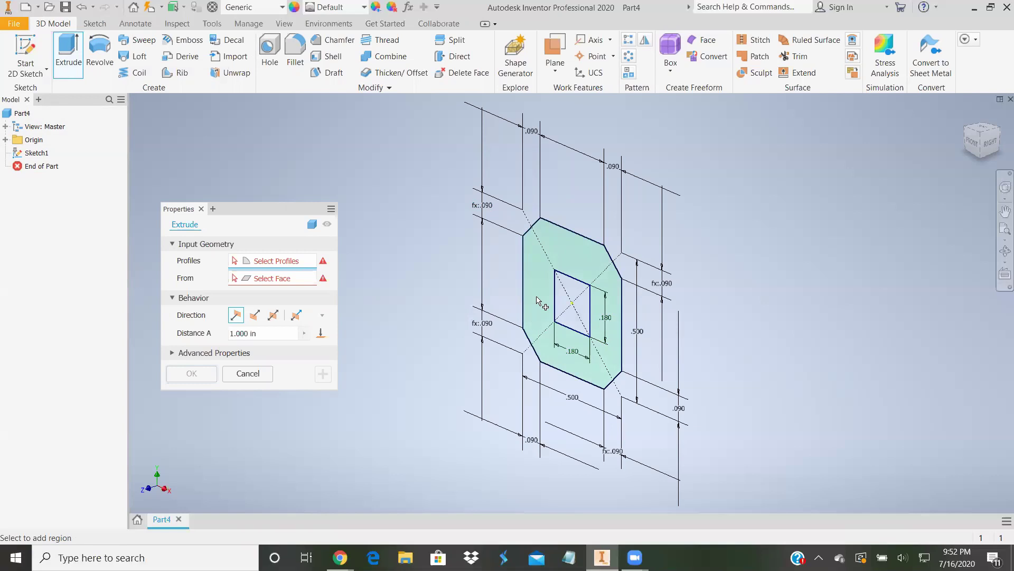
pyautogui.click(538, 300)
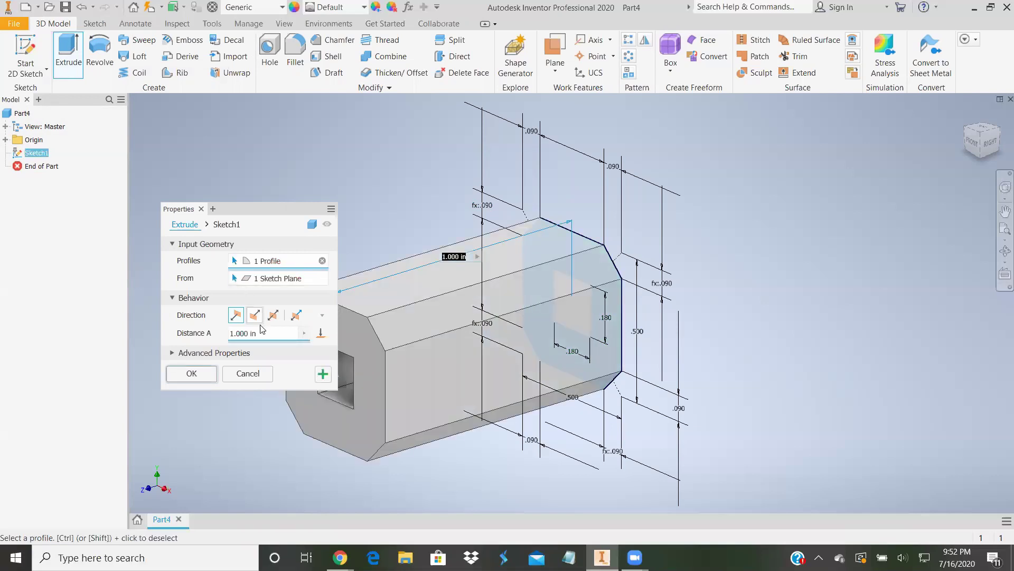
pyautogui.write('0.0')
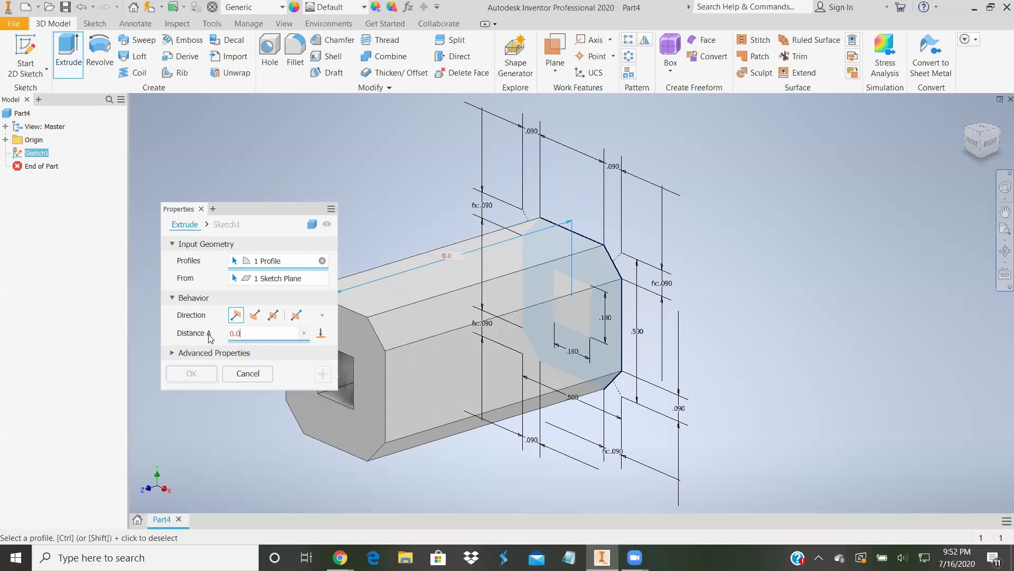
pyautogui.write('5')
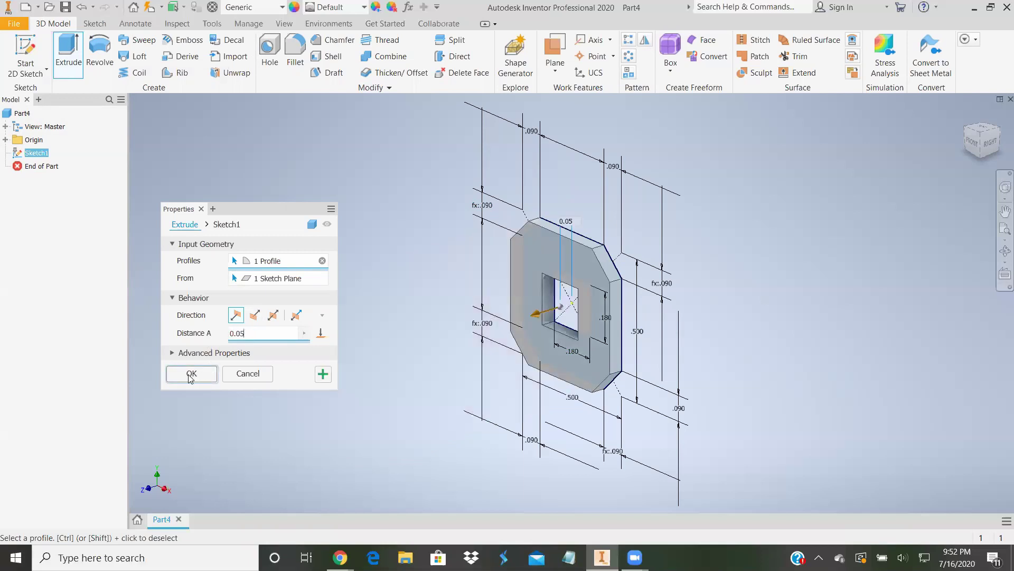
pyautogui.click(190, 376)
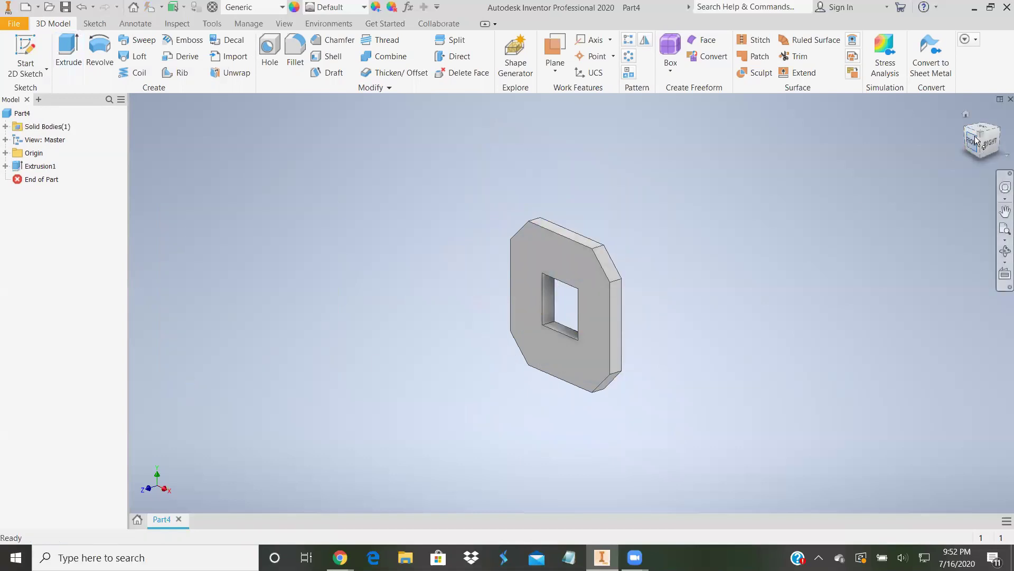
# Step: Start a rectangular feature pattern of the extruded plate, using its vertical side face to set Direction 1 along the X axis
pyautogui.moveTo(980, 142)
pyautogui.mouseDown()
pyautogui.moveTo(996, 141)
pyautogui.moveTo(975, 143)
pyautogui.moveTo(983, 151)
pyautogui.moveTo(978, 122)
pyautogui.mouseUp()
pyautogui.click(1006, 212)
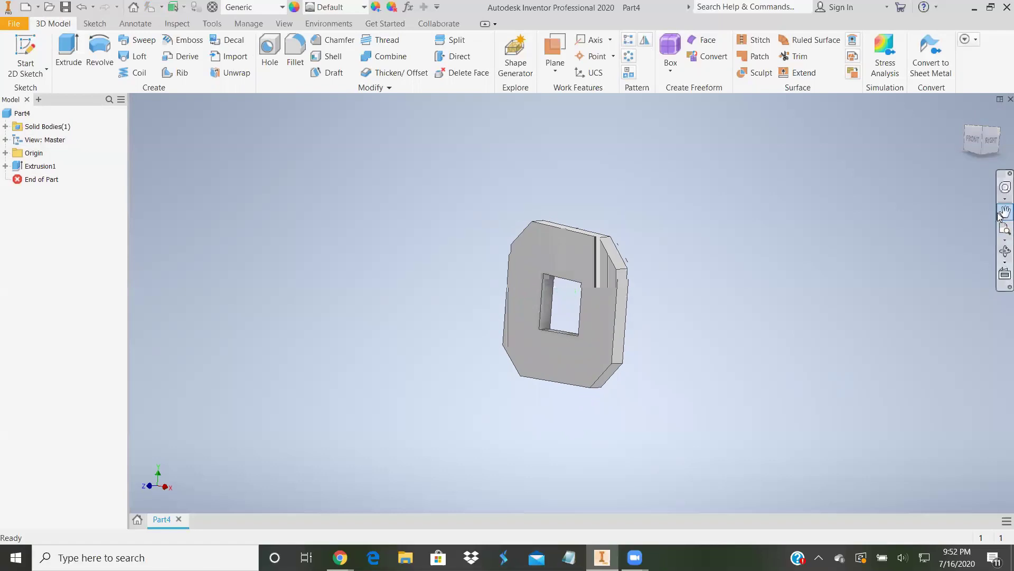
pyautogui.moveTo(877, 217)
pyautogui.mouseDown()
pyautogui.moveTo(781, 269)
pyautogui.moveTo(815, 211)
pyautogui.moveTo(874, 206)
pyautogui.mouseUp()
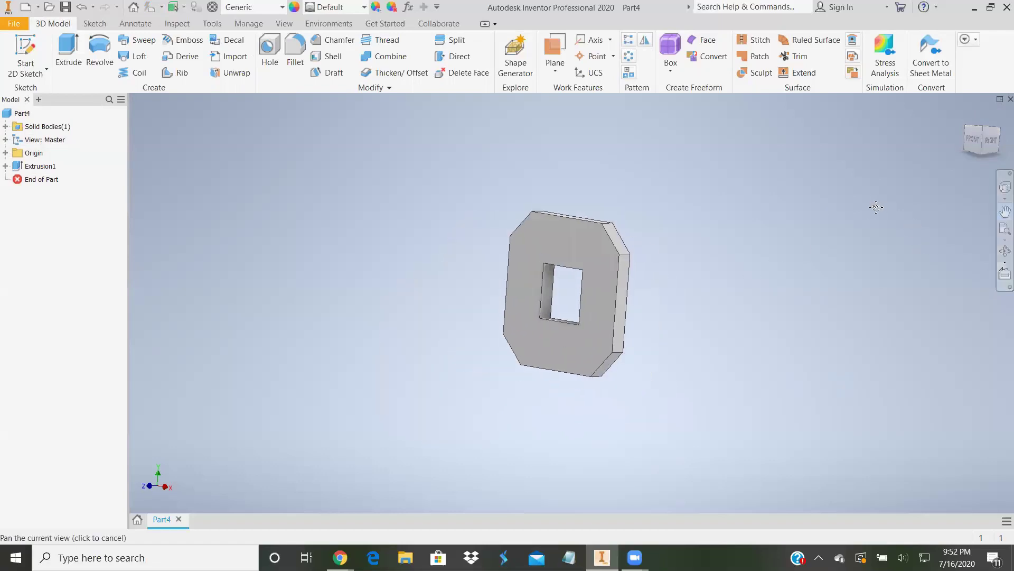
pyautogui.click(966, 113)
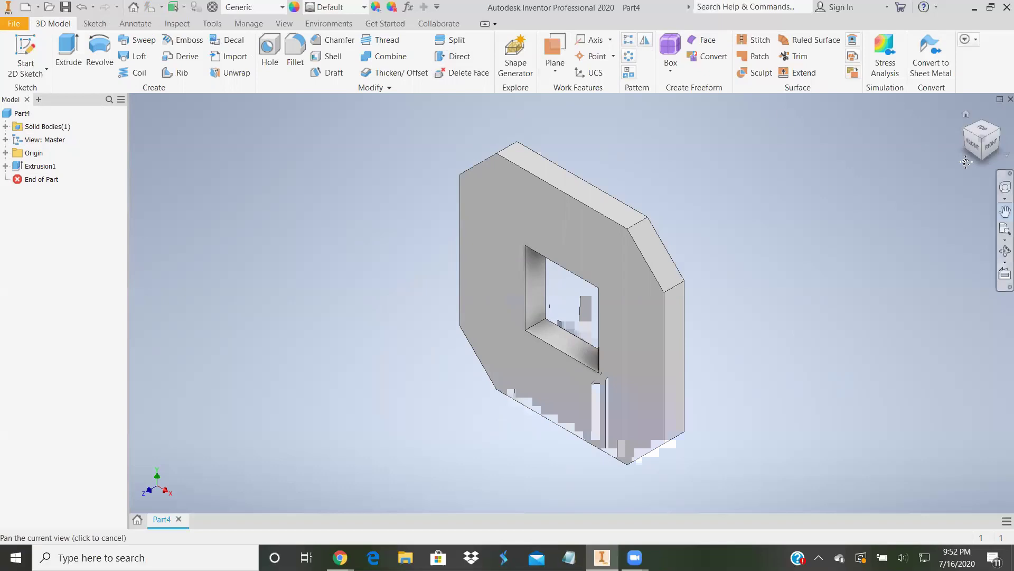
pyautogui.scroll(3, 921, 269)
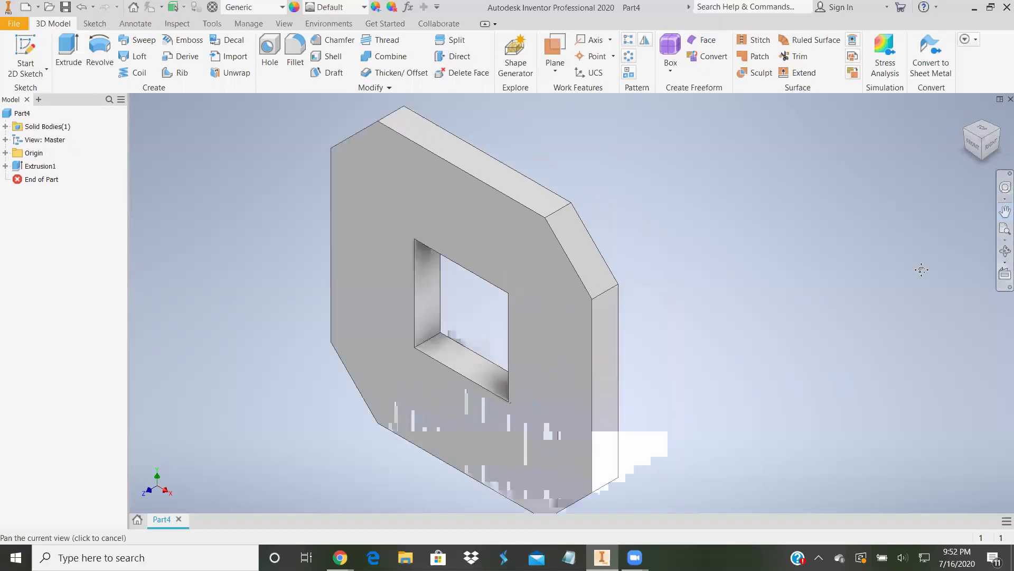
pyautogui.click(1004, 211)
pyautogui.moveTo(935, 213); pyautogui.dragTo(691, 227)
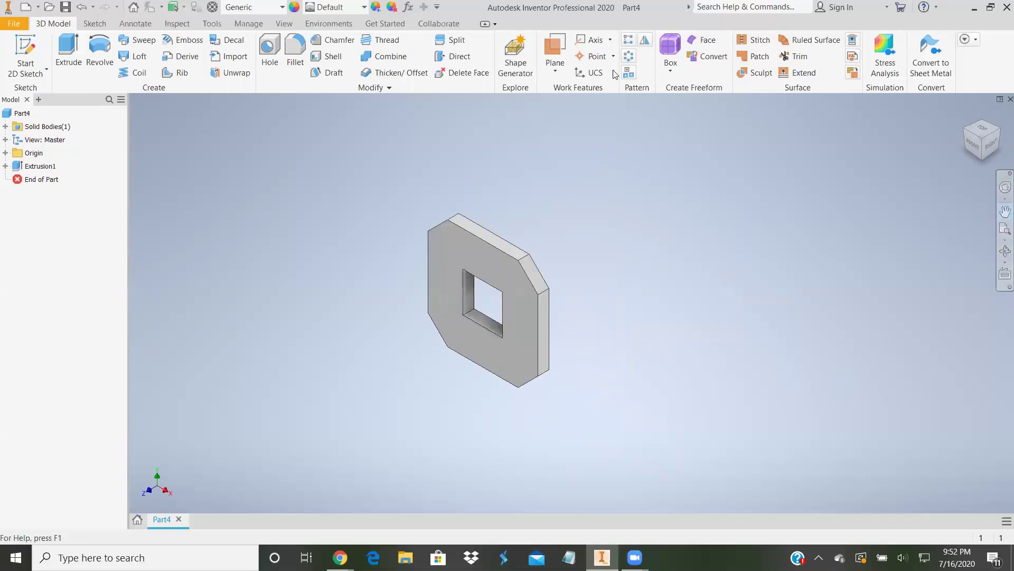
pyautogui.click(629, 41)
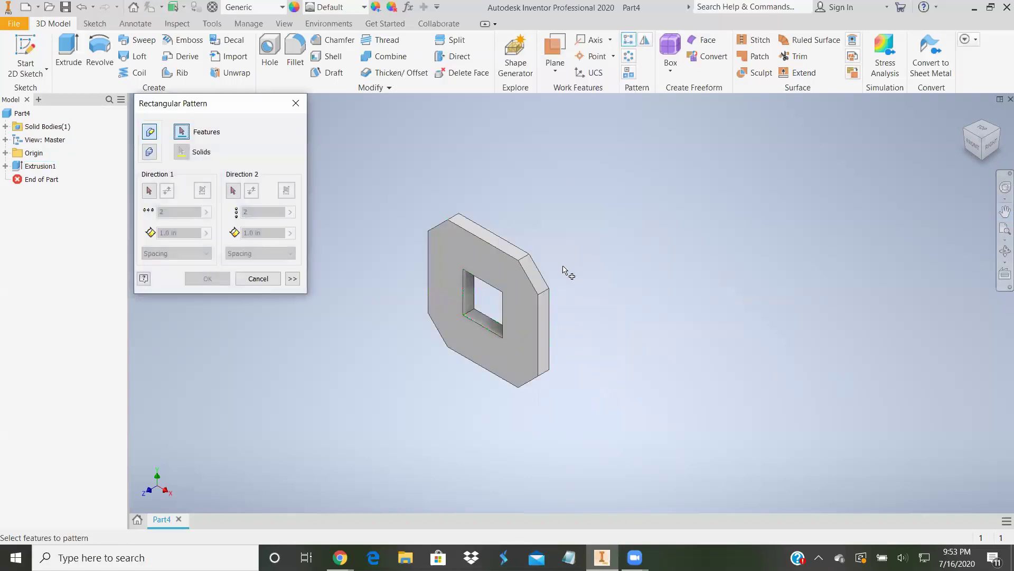
pyautogui.click(511, 267)
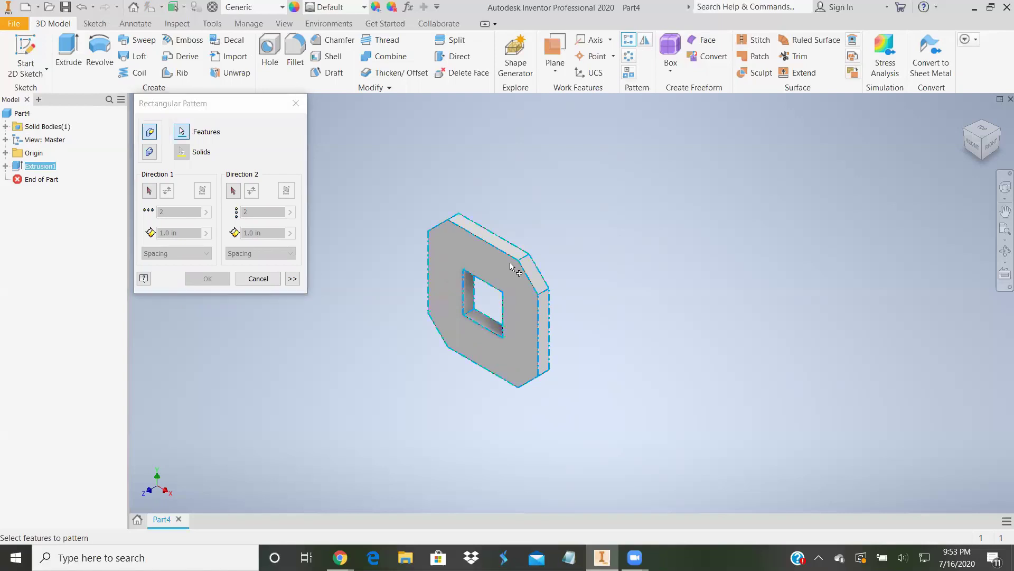
pyautogui.click(150, 192)
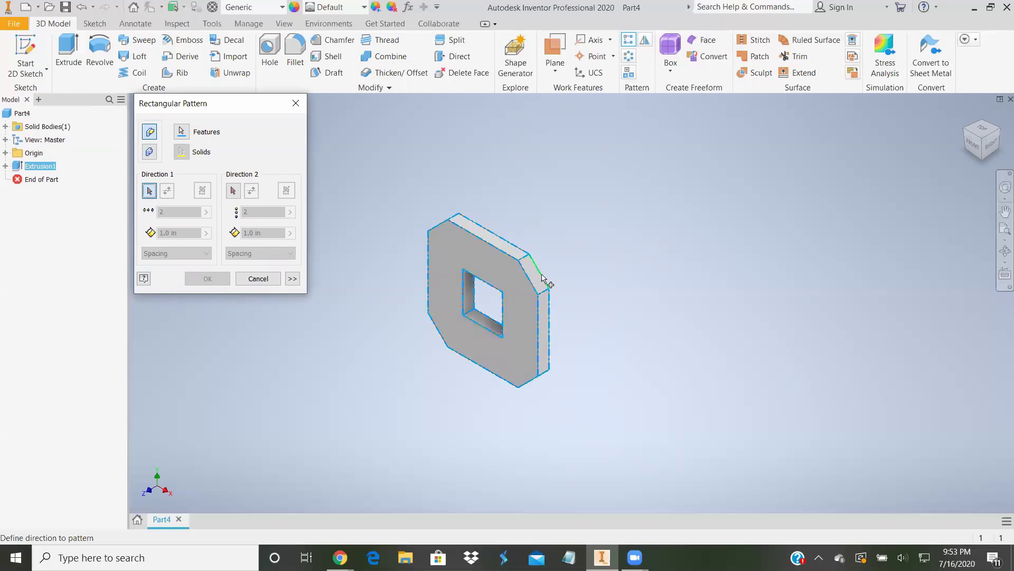
pyautogui.click(545, 338)
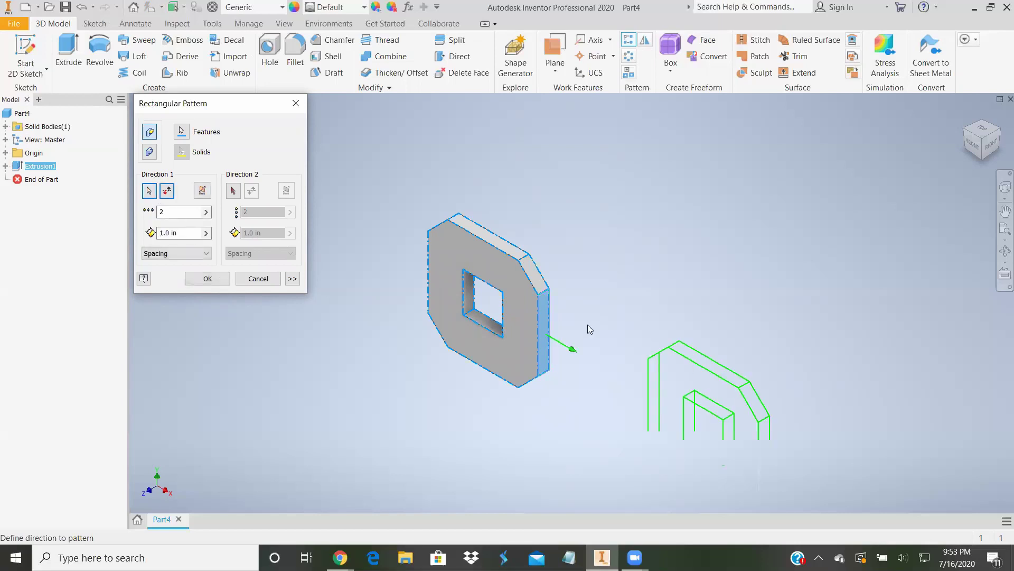
# Step: Set Direction 1 of the pattern to 5 occurrences spaced 0.5 in apart
pyautogui.scroll(-5, 830, 333)
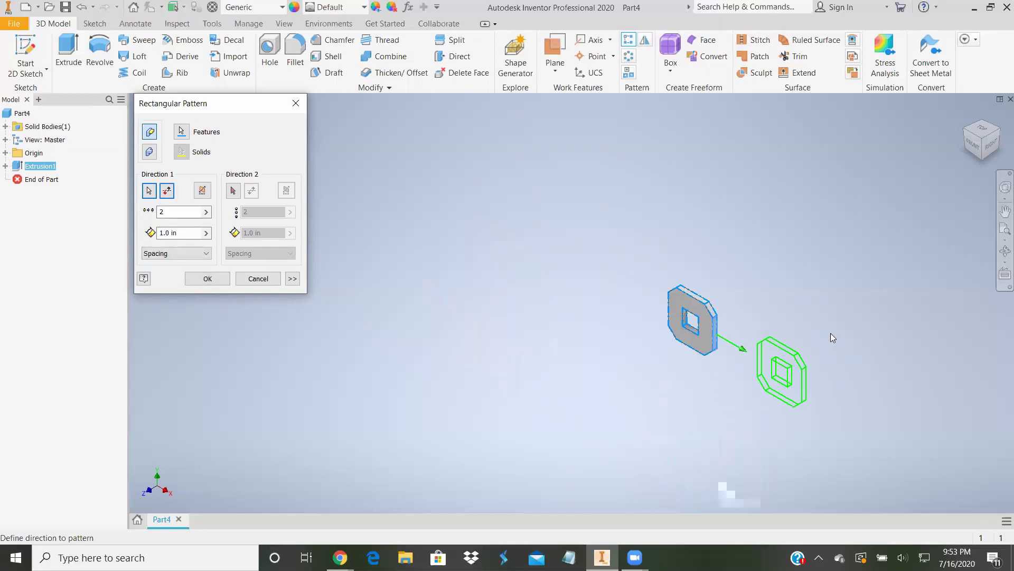
pyautogui.scroll(1, 830, 333)
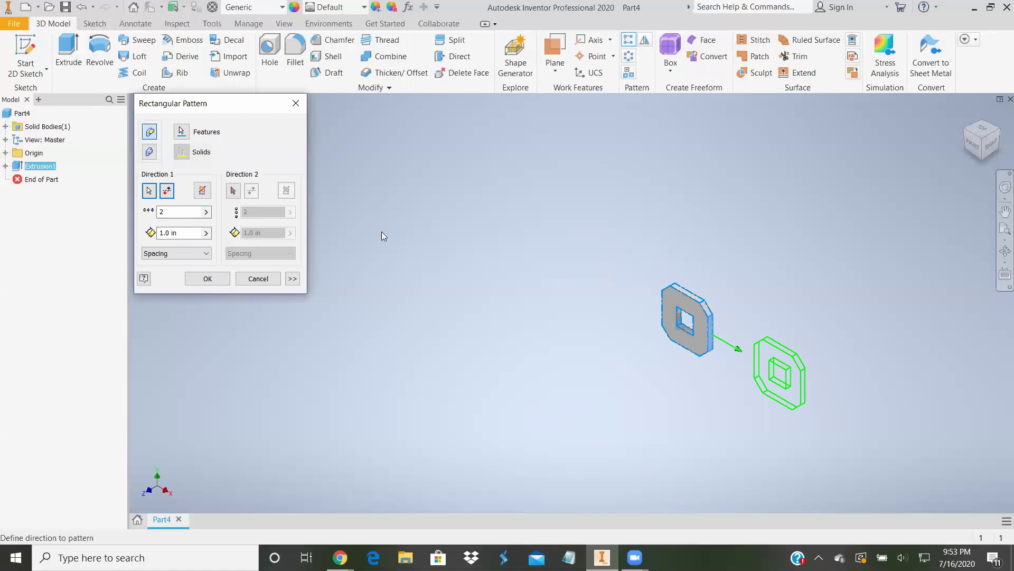
pyautogui.click(174, 212)
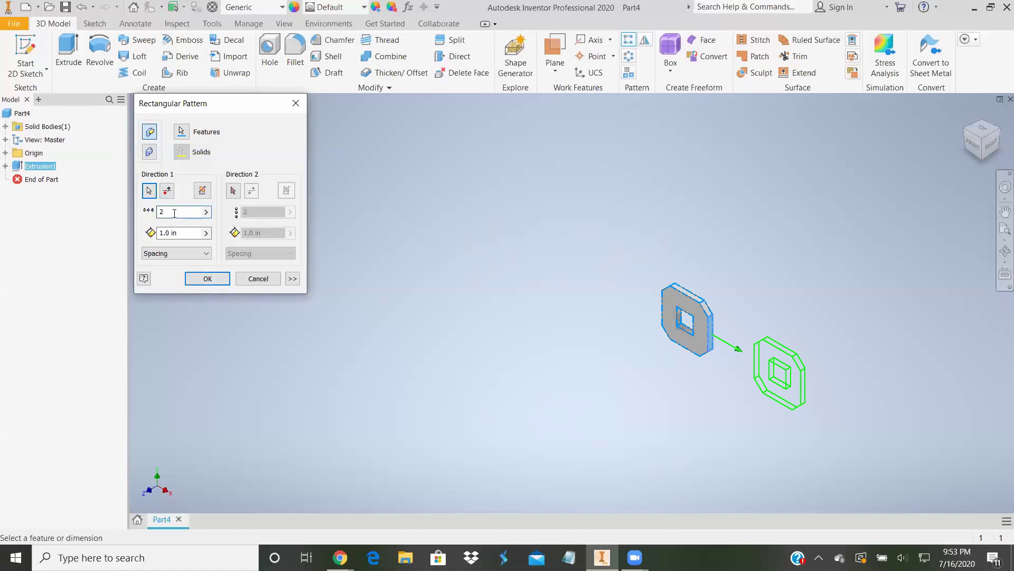
pyautogui.write('5')
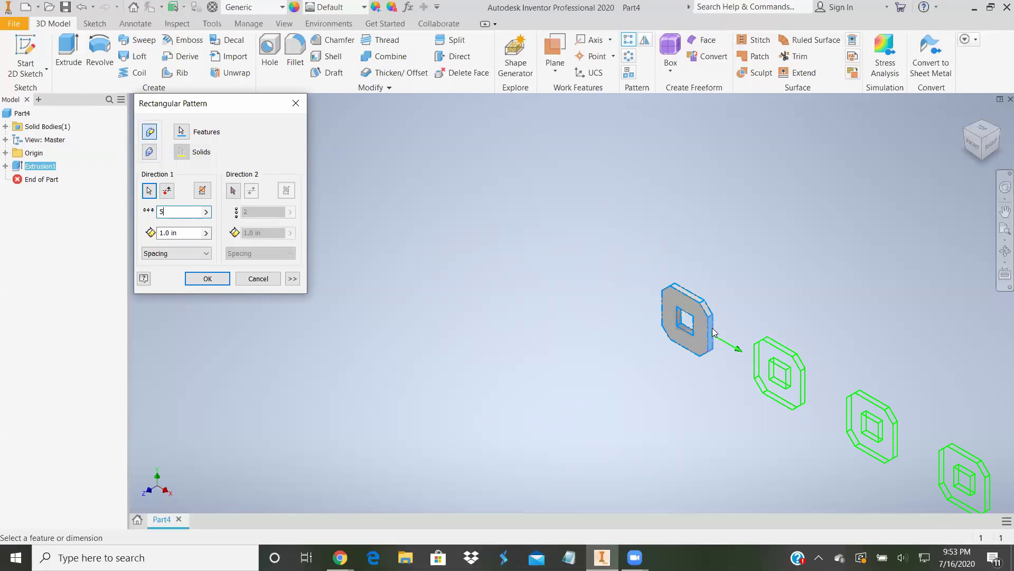
pyautogui.scroll(4, 849, 412)
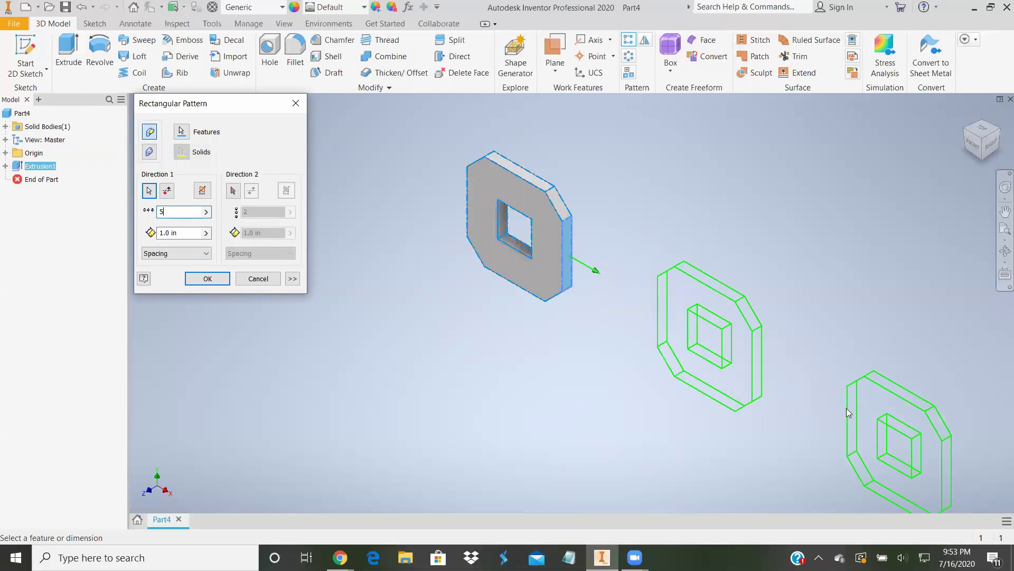
pyautogui.scroll(-7, 849, 413)
pyautogui.scroll(3, 849, 413)
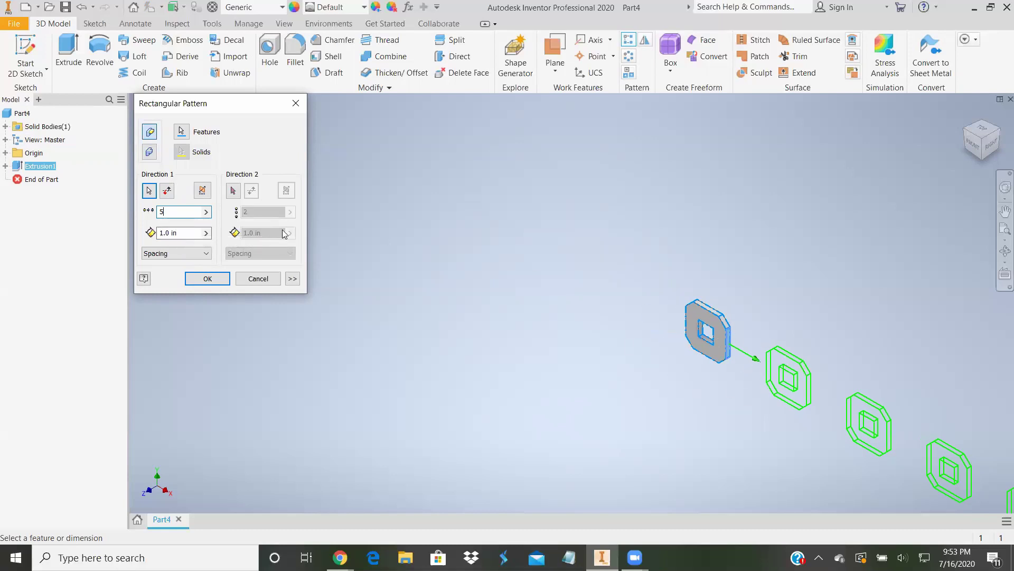
pyautogui.moveTo(185, 232); pyautogui.dragTo(142, 233)
pyautogui.write('0.5')
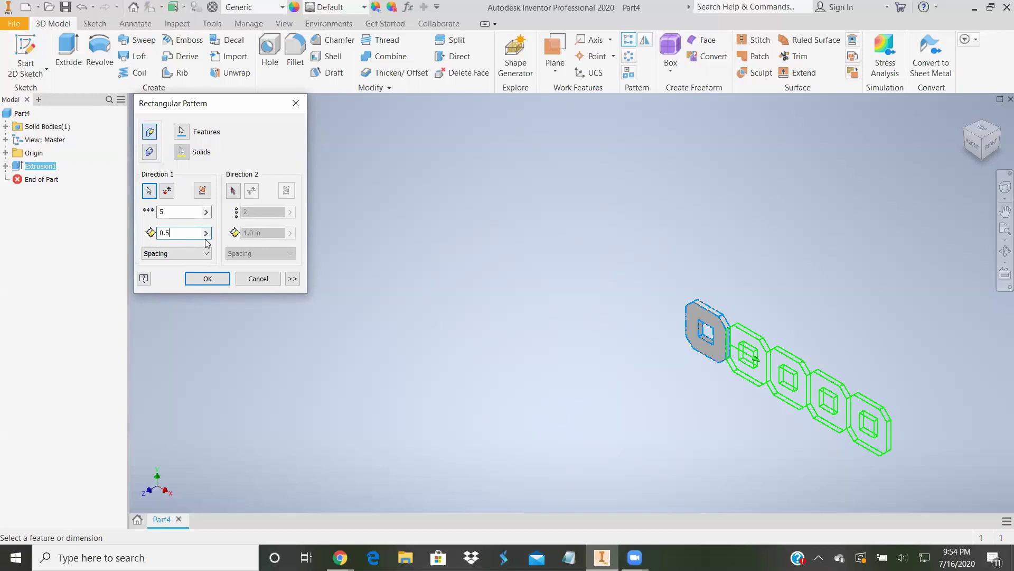
# Step: Add an upward Direction 2 from the plate's top face with 5 occurrences spaced 0.5 in apart, and create the pattern
pyautogui.click(233, 191)
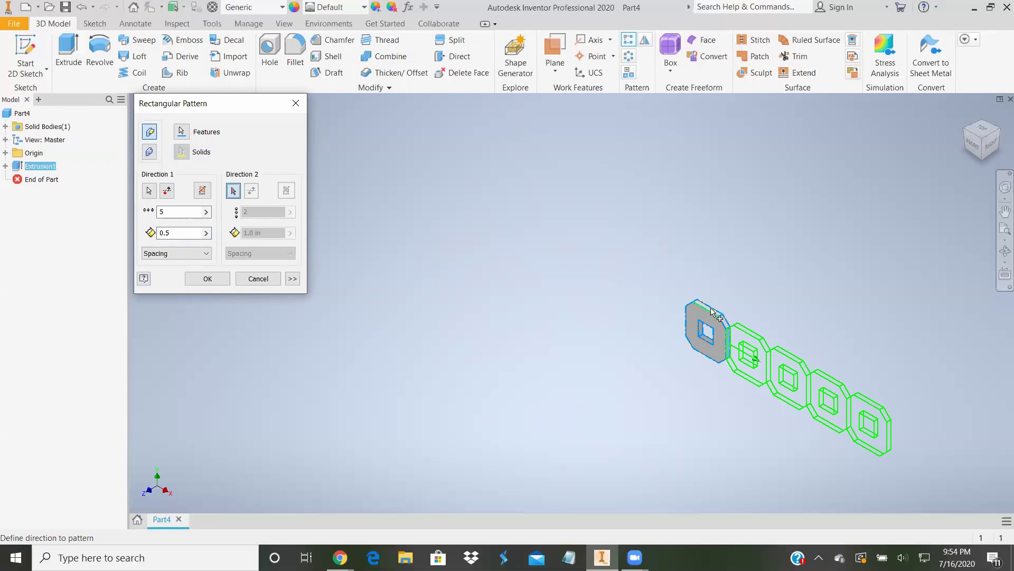
pyautogui.scroll(5, 710, 313)
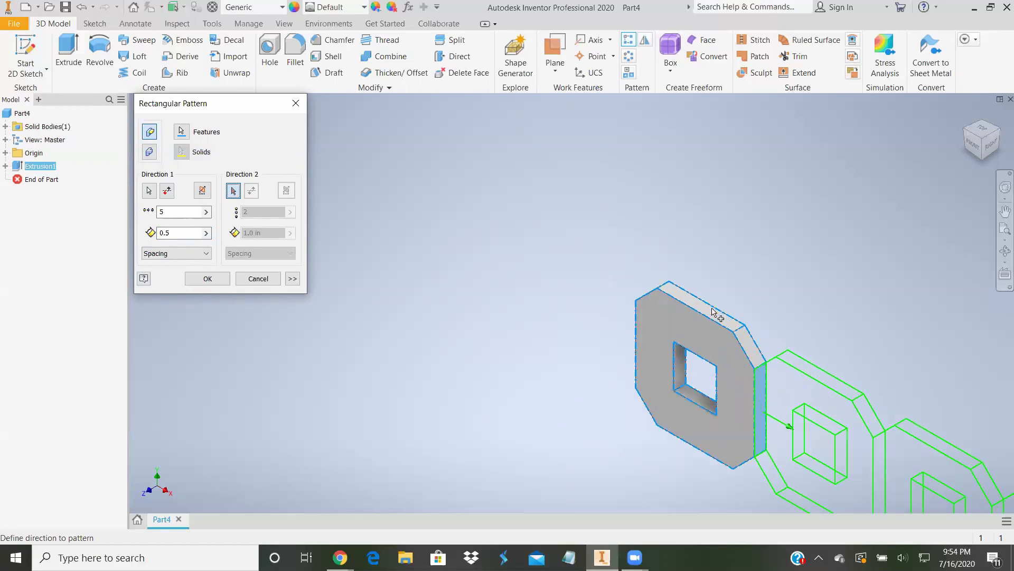
pyautogui.click(704, 311)
pyautogui.doubleClick(257, 211)
pyautogui.press('BackSpace')
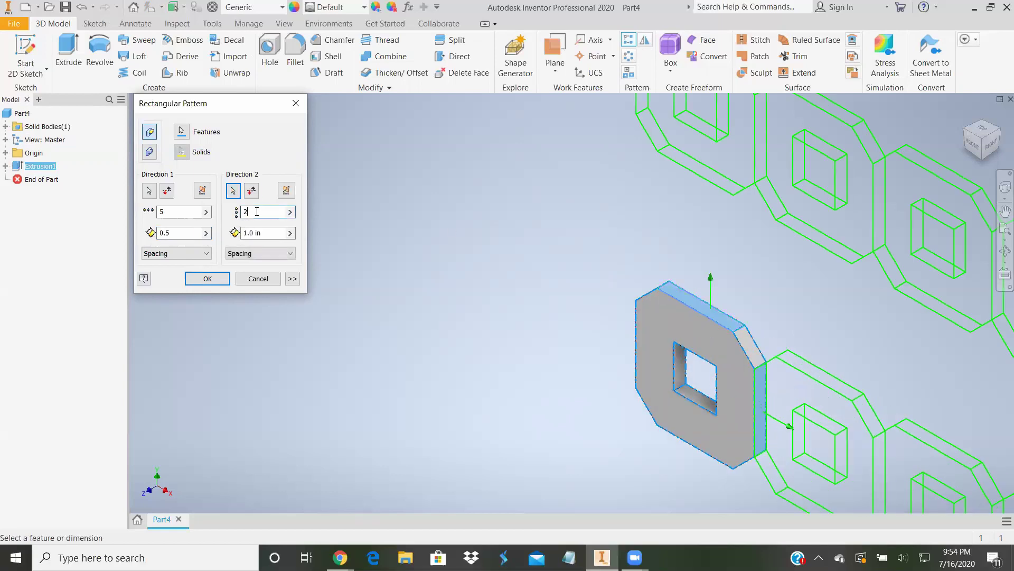
pyautogui.write('5')
pyautogui.click(267, 232)
pyautogui.press('BackSpace')
pyautogui.press('BackSpace')
pyautogui.press('BackSpace')
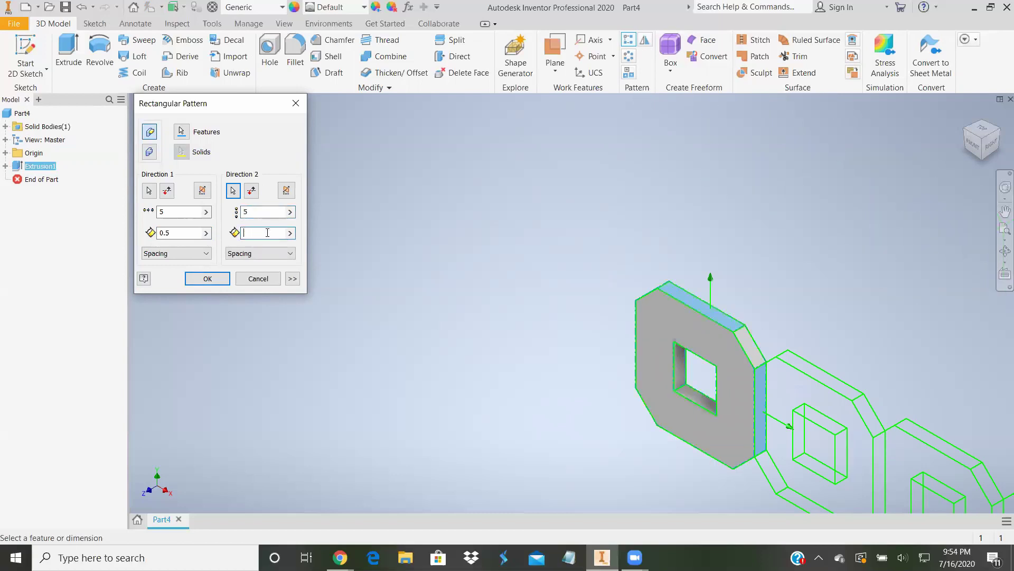
pyautogui.write('0.5')
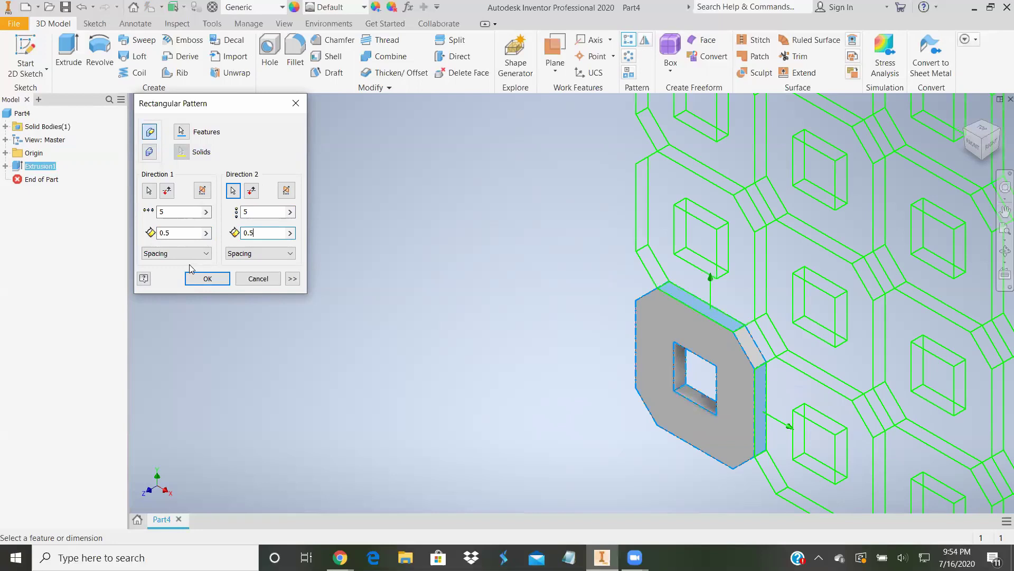
pyautogui.click(207, 279)
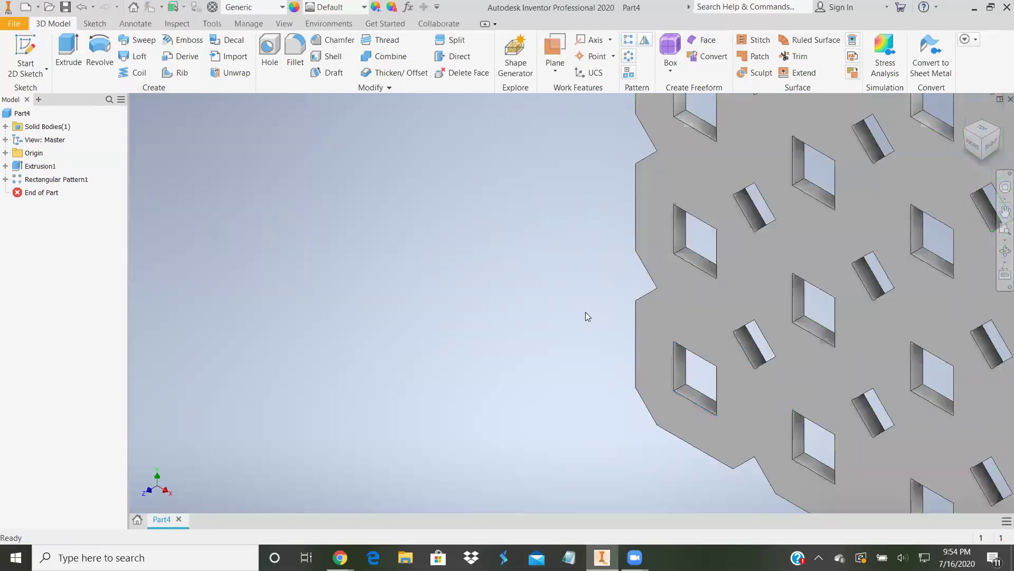
# Step: Edit the rectangular pattern to have 8 occurrences in Direction 1 and 4 in Direction 2
pyautogui.scroll(-5, 585, 316)
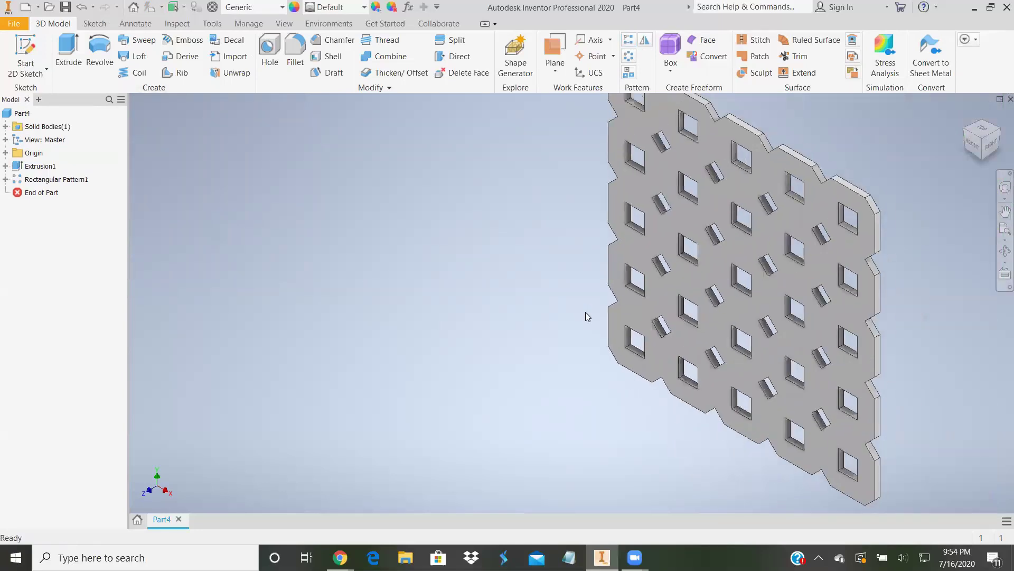
pyautogui.scroll(-3, 586, 316)
pyautogui.scroll(1, 585, 316)
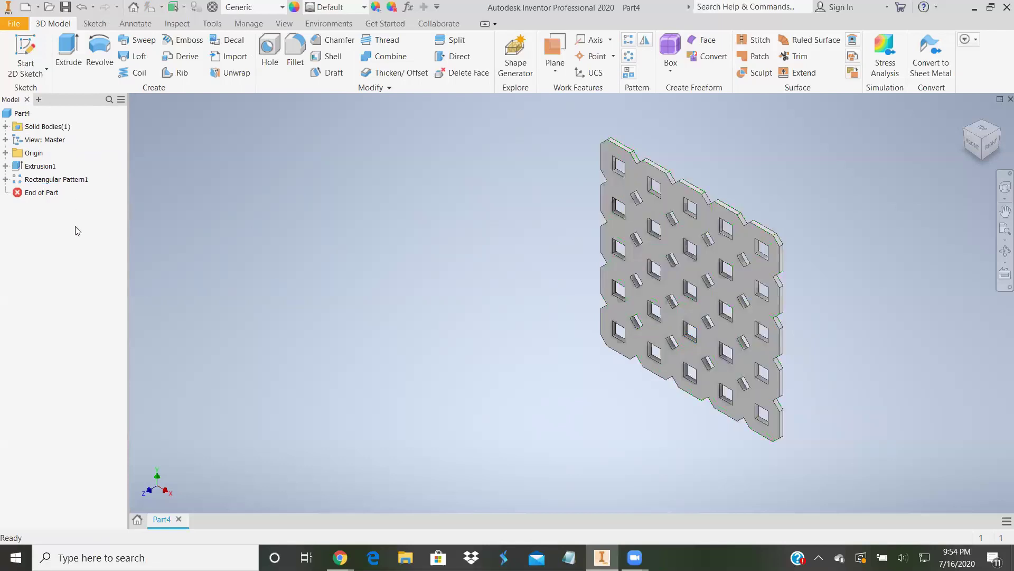
pyautogui.doubleClick(51, 179)
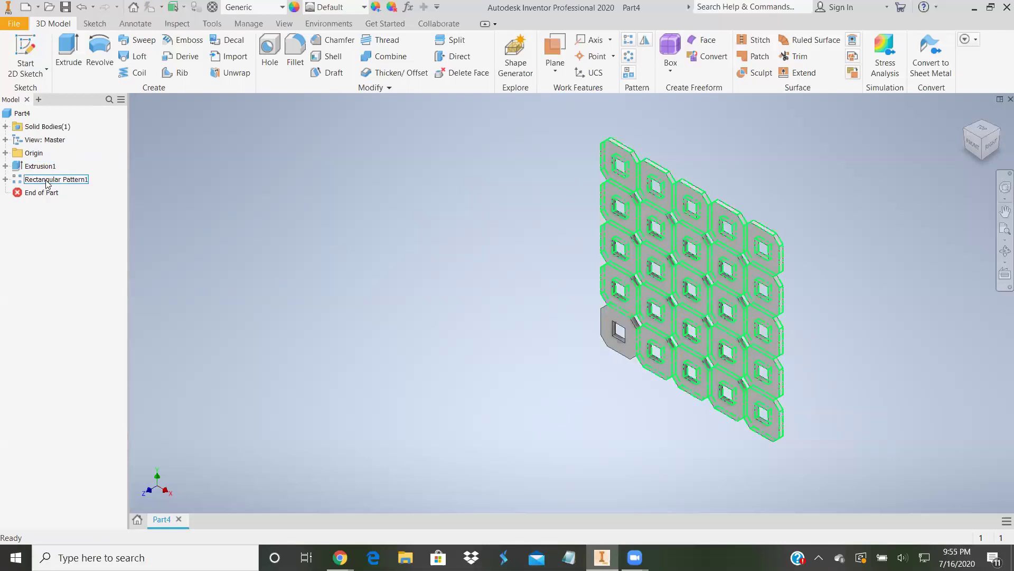
pyautogui.rightClick(46, 181)
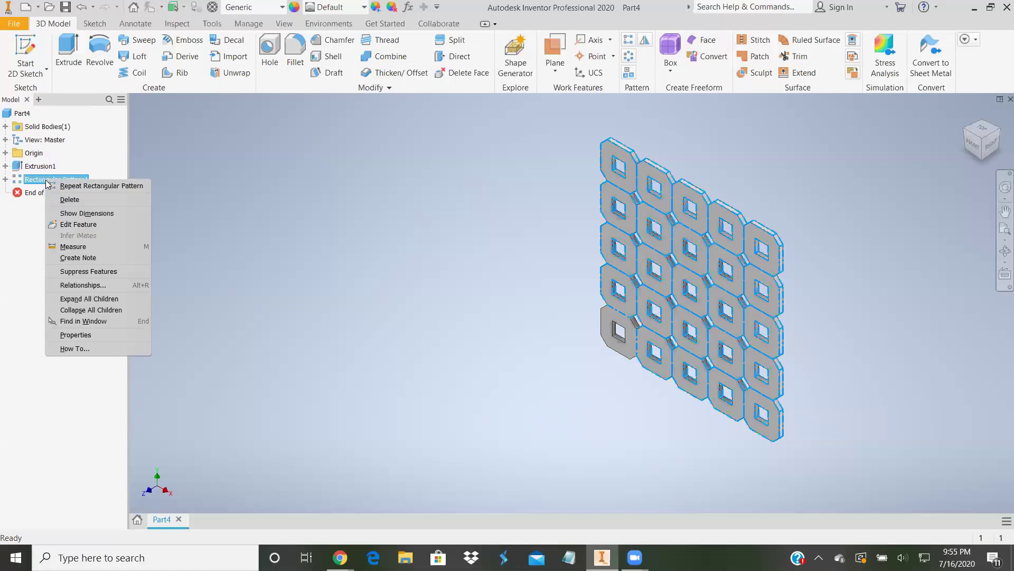
pyautogui.click(76, 225)
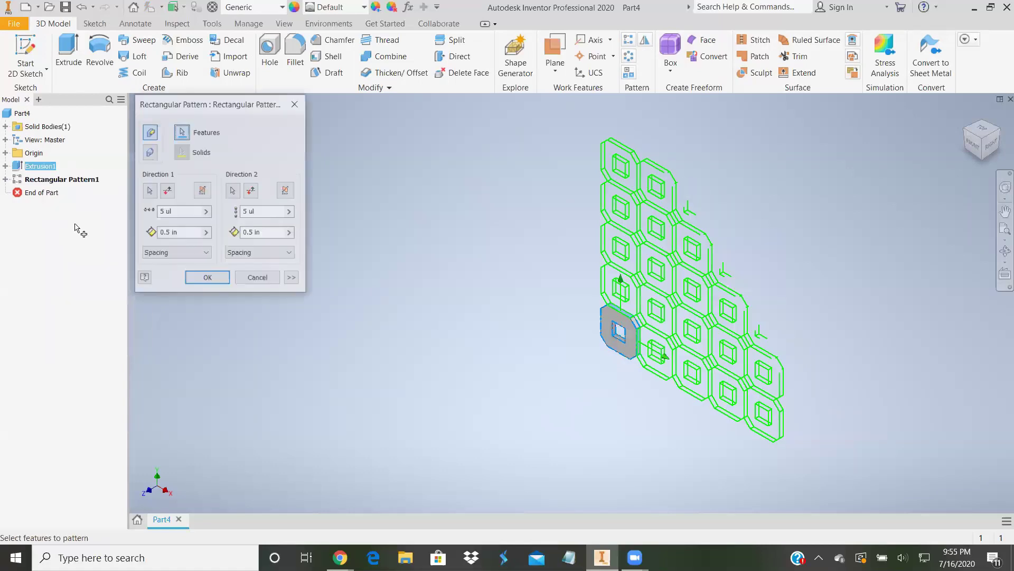
pyautogui.doubleClick(158, 212)
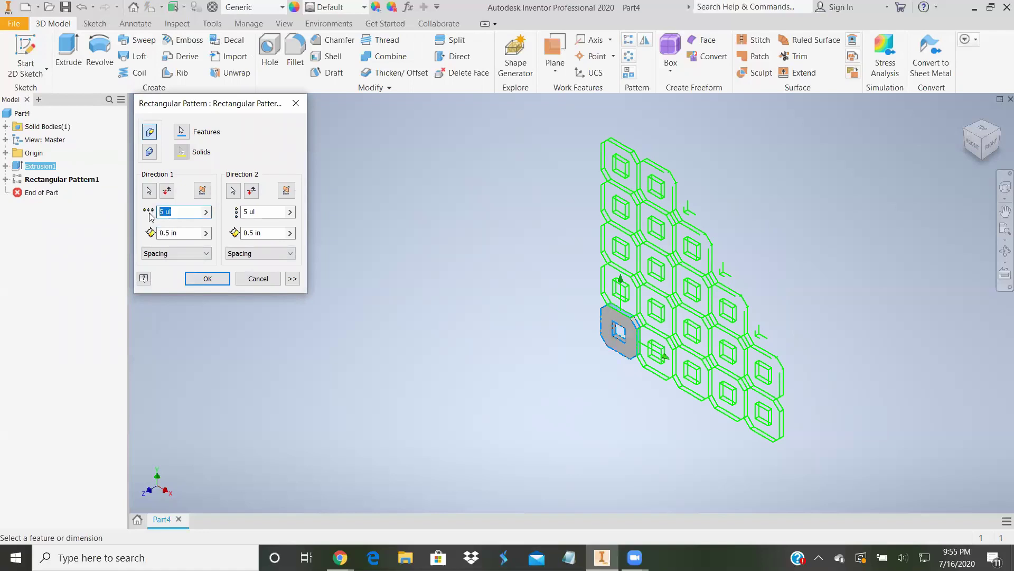
pyautogui.write('8')
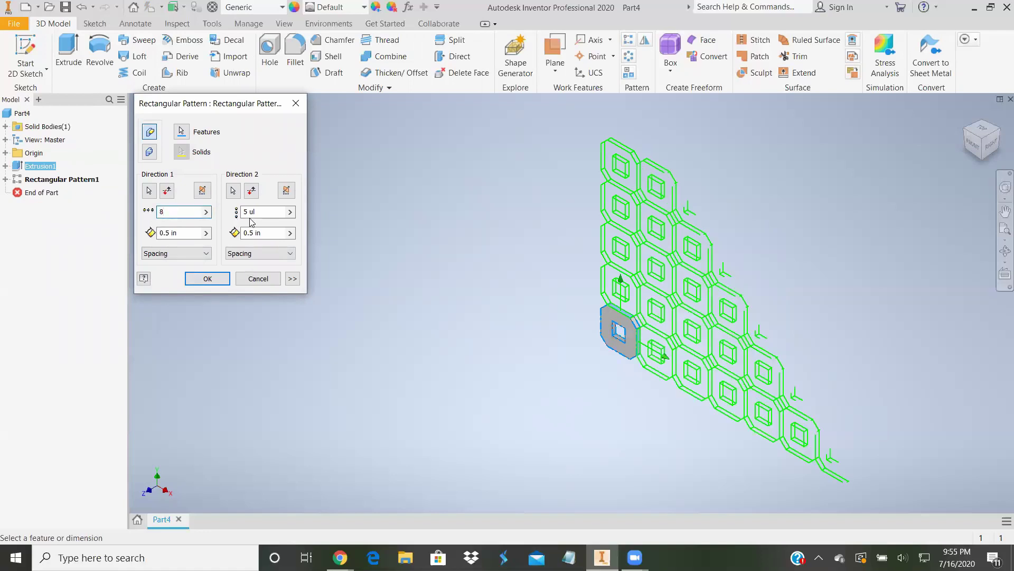
pyautogui.doubleClick(261, 212)
pyautogui.write('4')
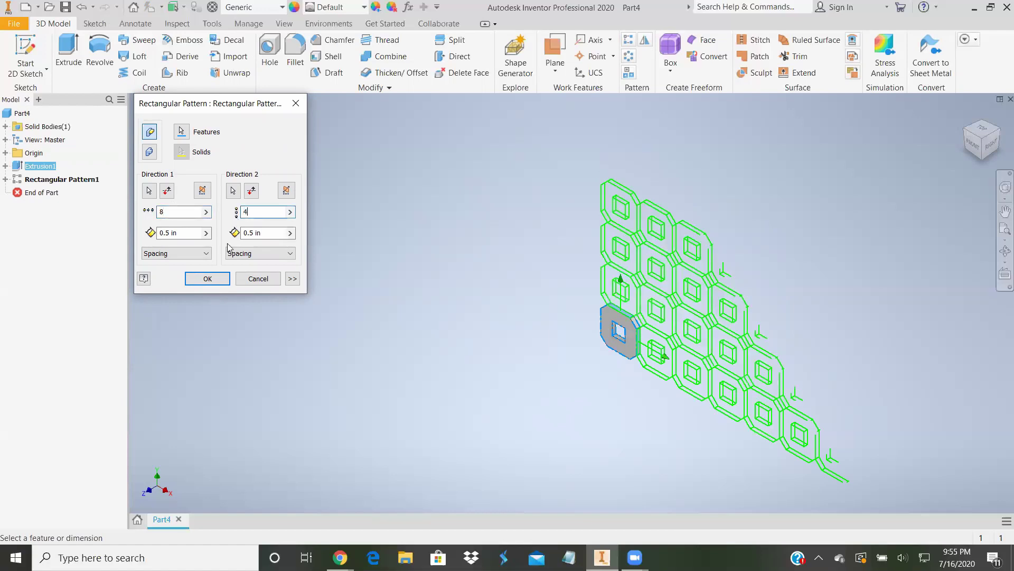
pyautogui.click(207, 278)
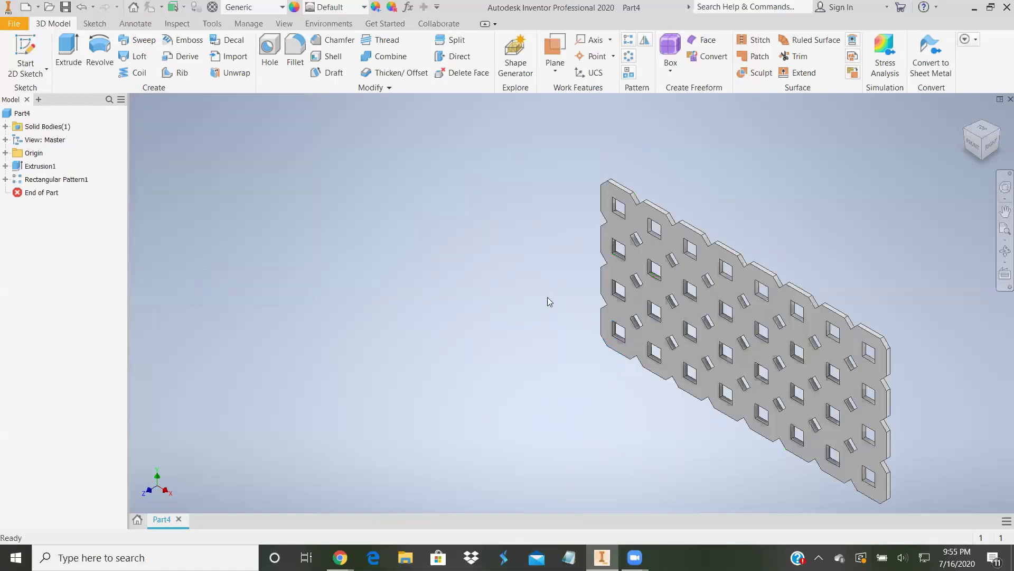
pyautogui.scroll(-3, 580, 326)
pyautogui.scroll(3, 580, 325)
pyautogui.scroll(2, 580, 326)
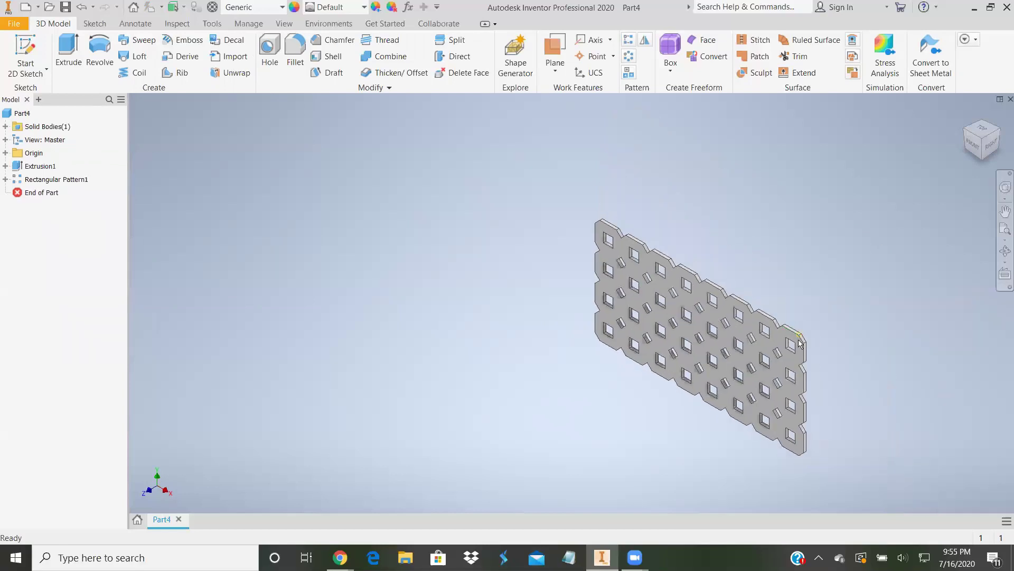